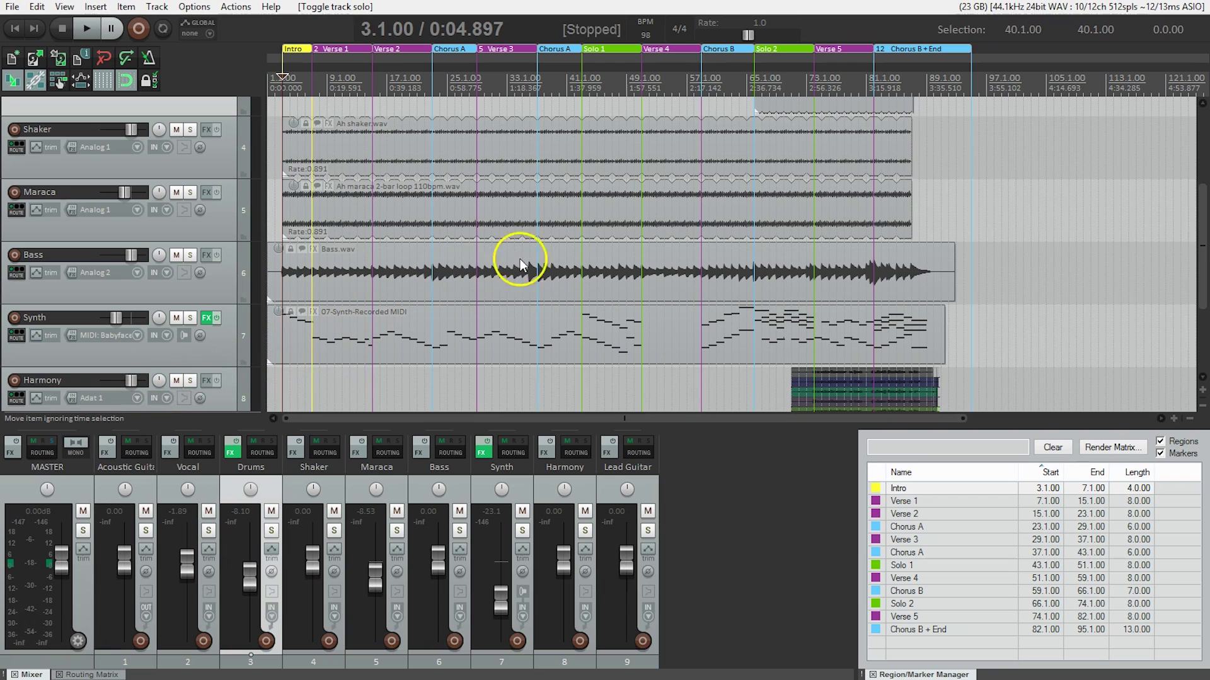
Select the Bass.wav item and zoom in horizontally around 37.1.00.
left_click(536, 275)
scroll(536, 274, "up", 2)
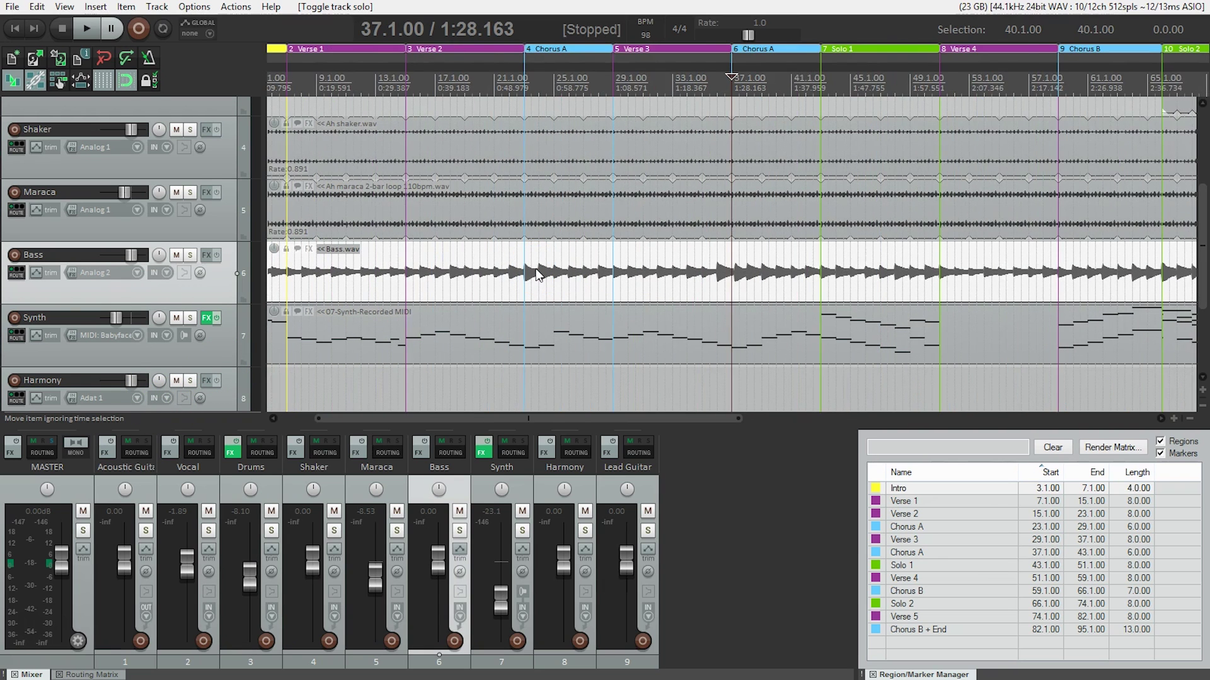
scroll(537, 274, "up", 8)
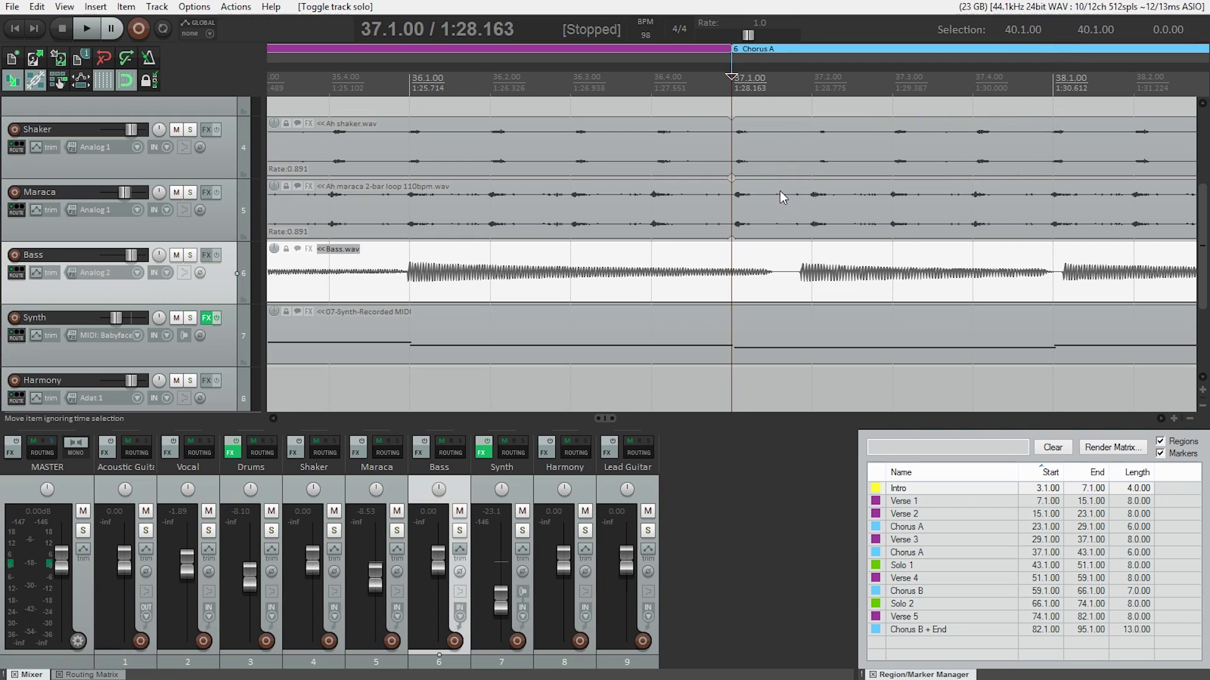
left_click(412, 83)
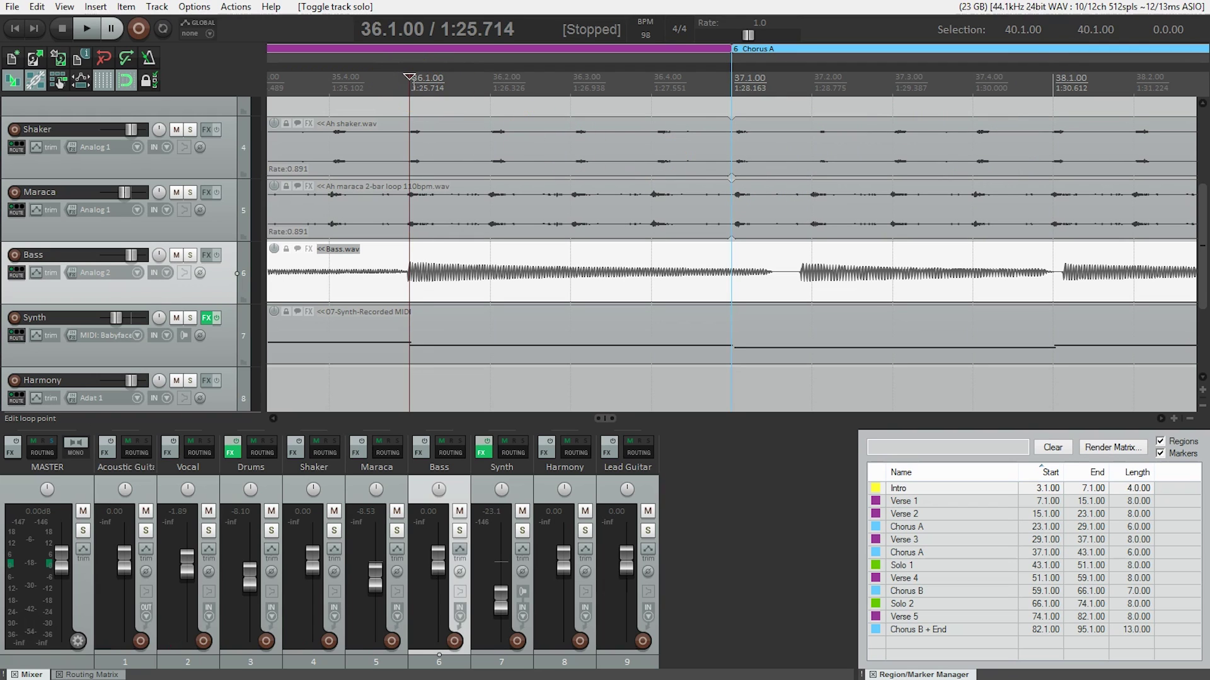
key("space")
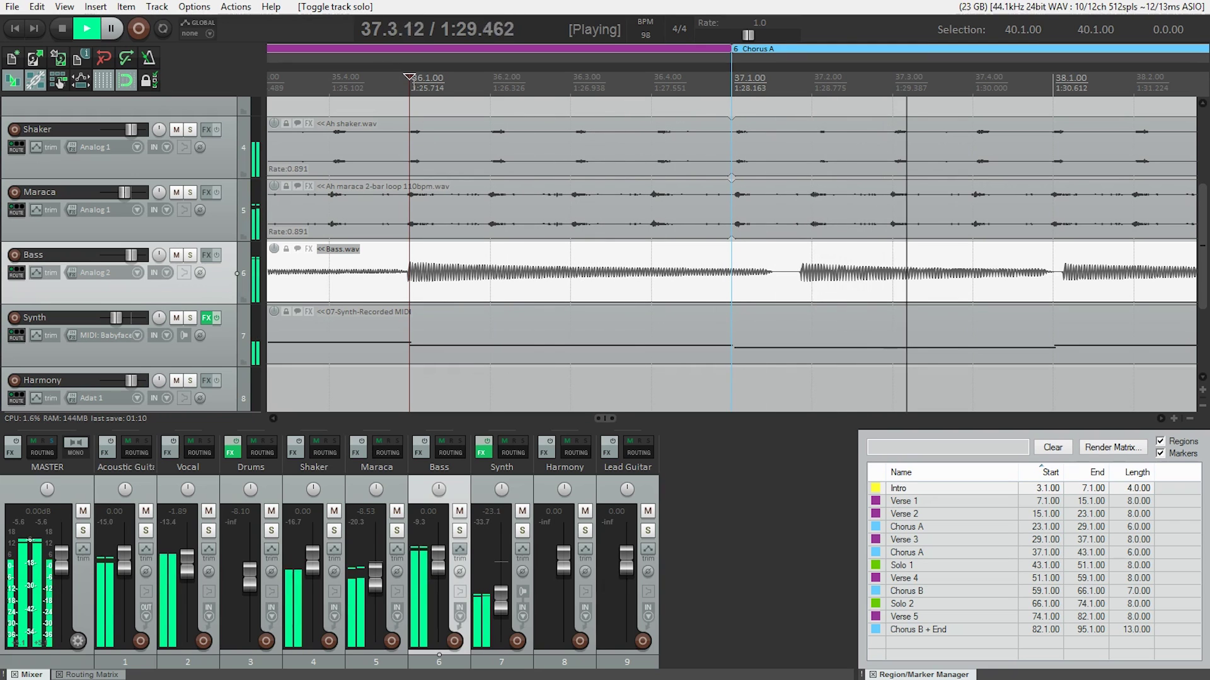
key("space")
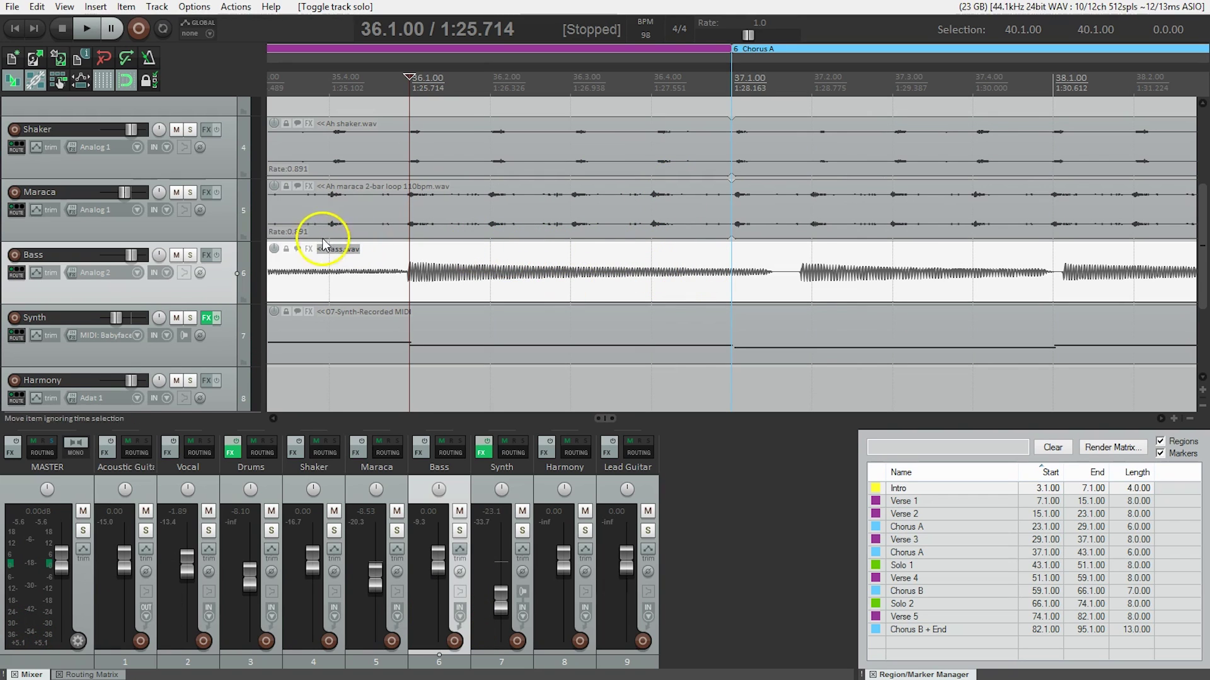
Solo the Bass track, enable the metronome, and play back its lead-in into Chorus A.
left_click(188, 255)
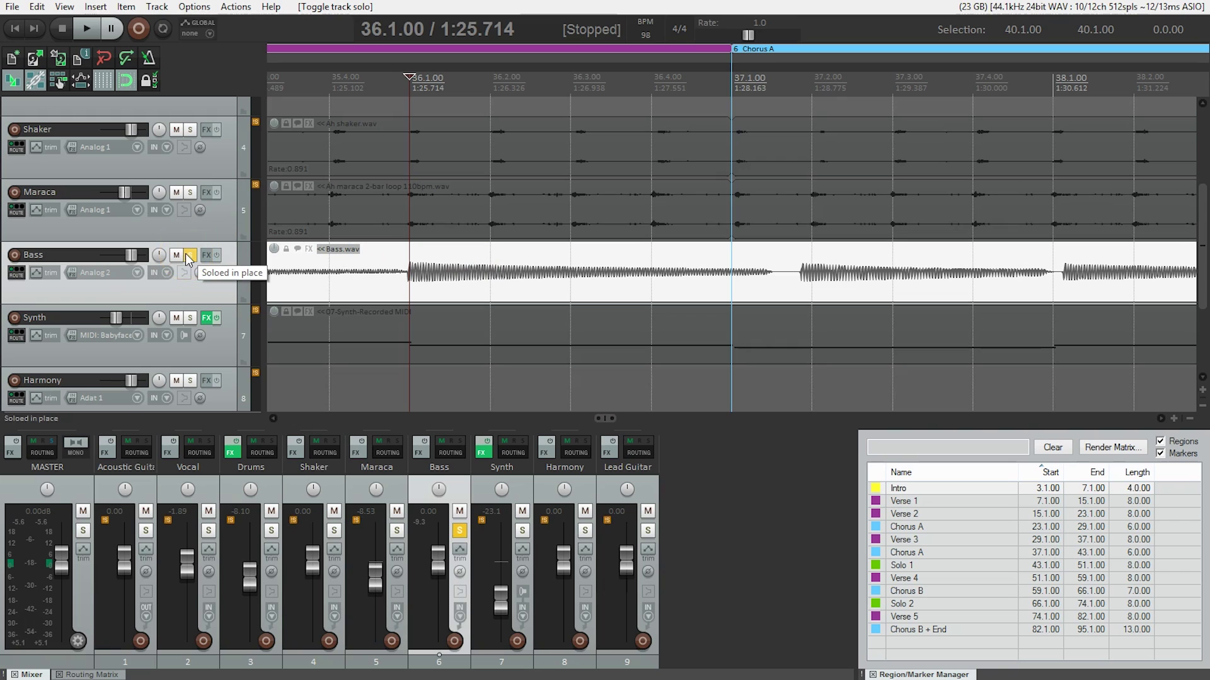
left_click(148, 60)
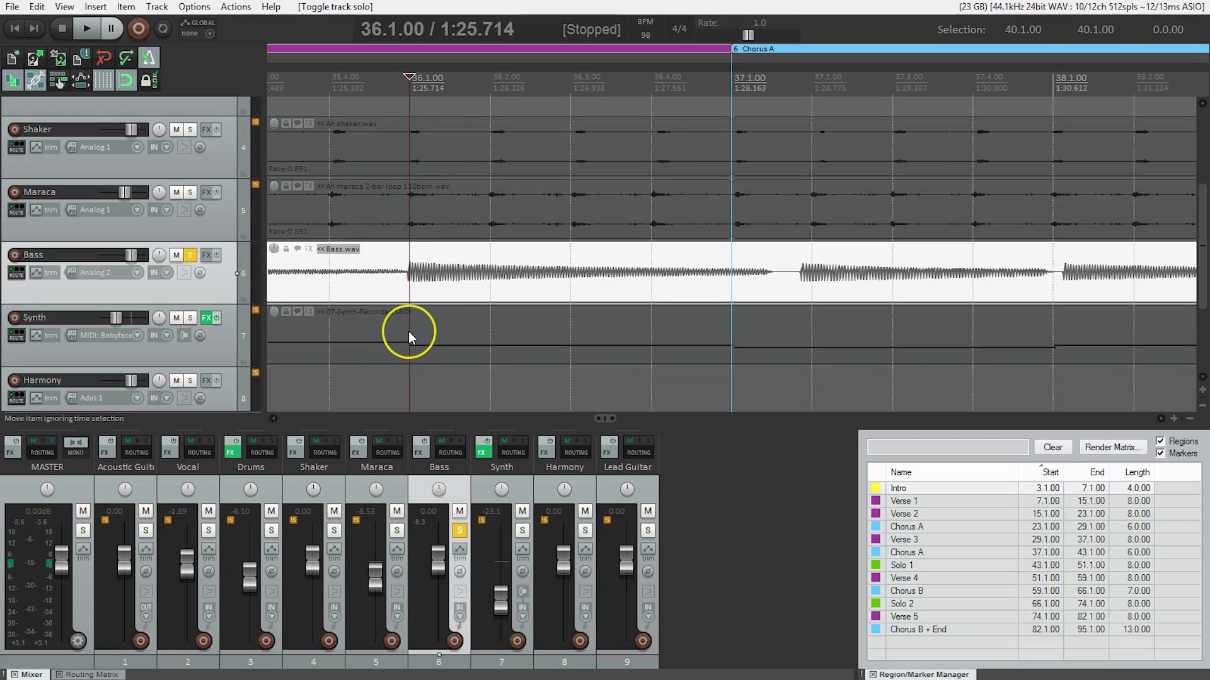
key("space")
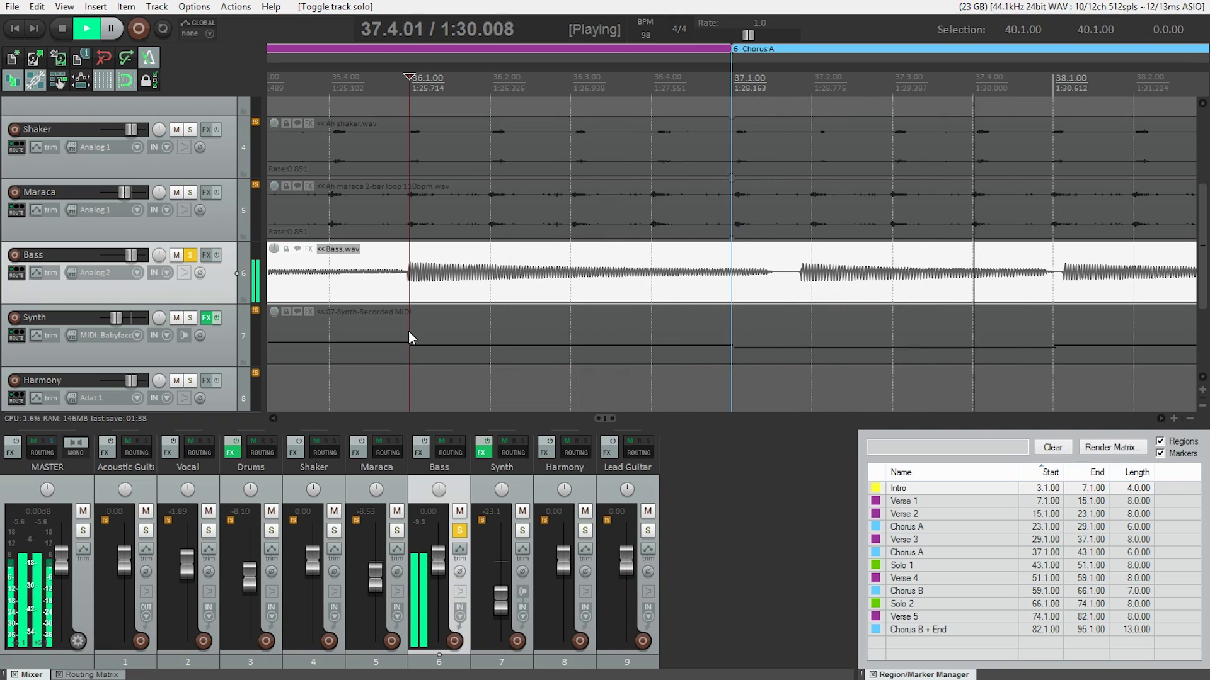
key("space")
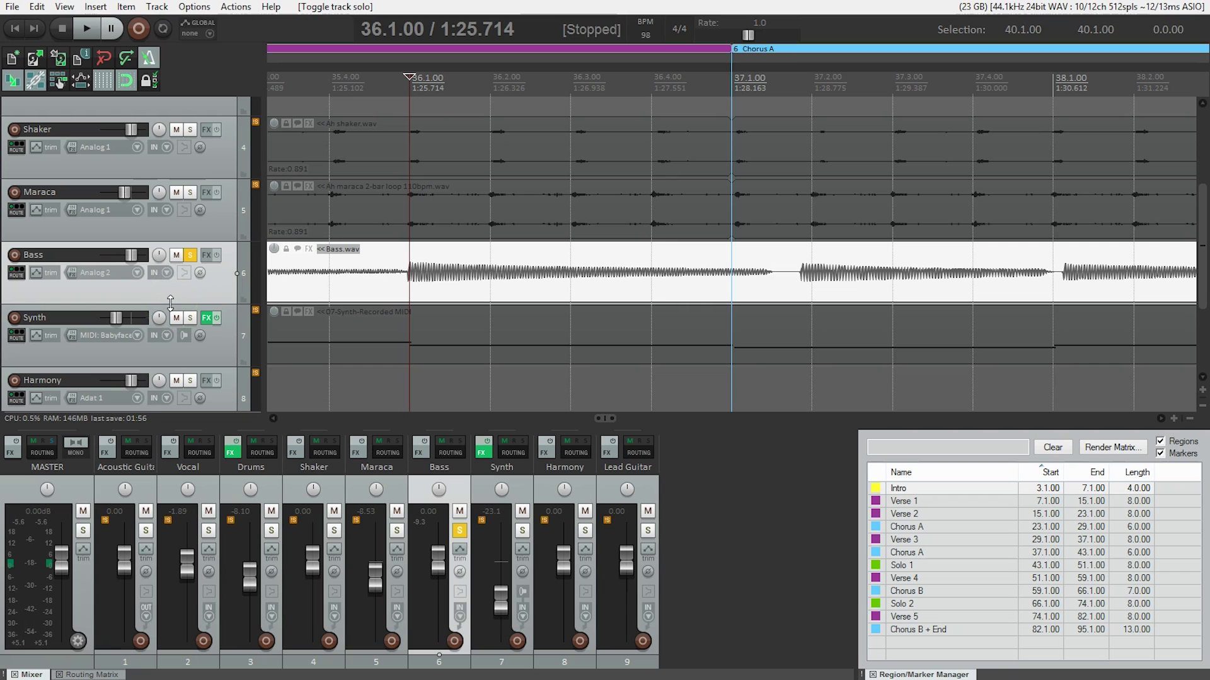
Enlarge the Bass track's height to show its waveform in more detail.
left_click_drag(170, 303, 172, 401)
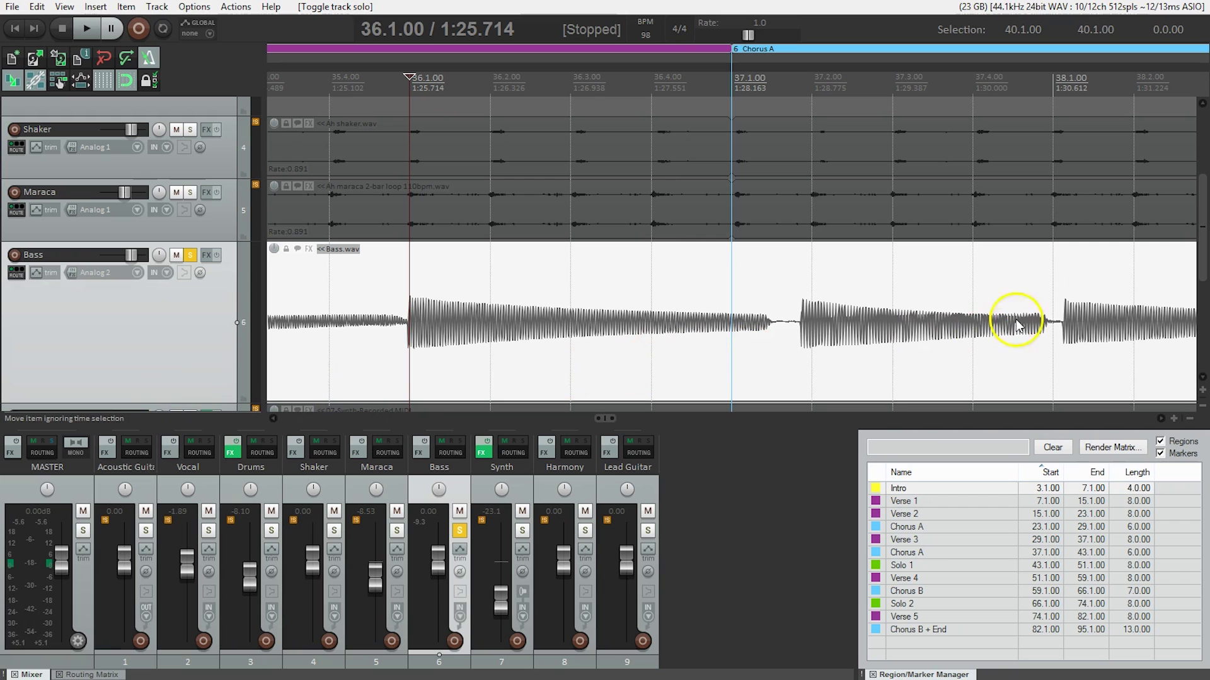
left_click_drag(1196, 248, 918, 270)
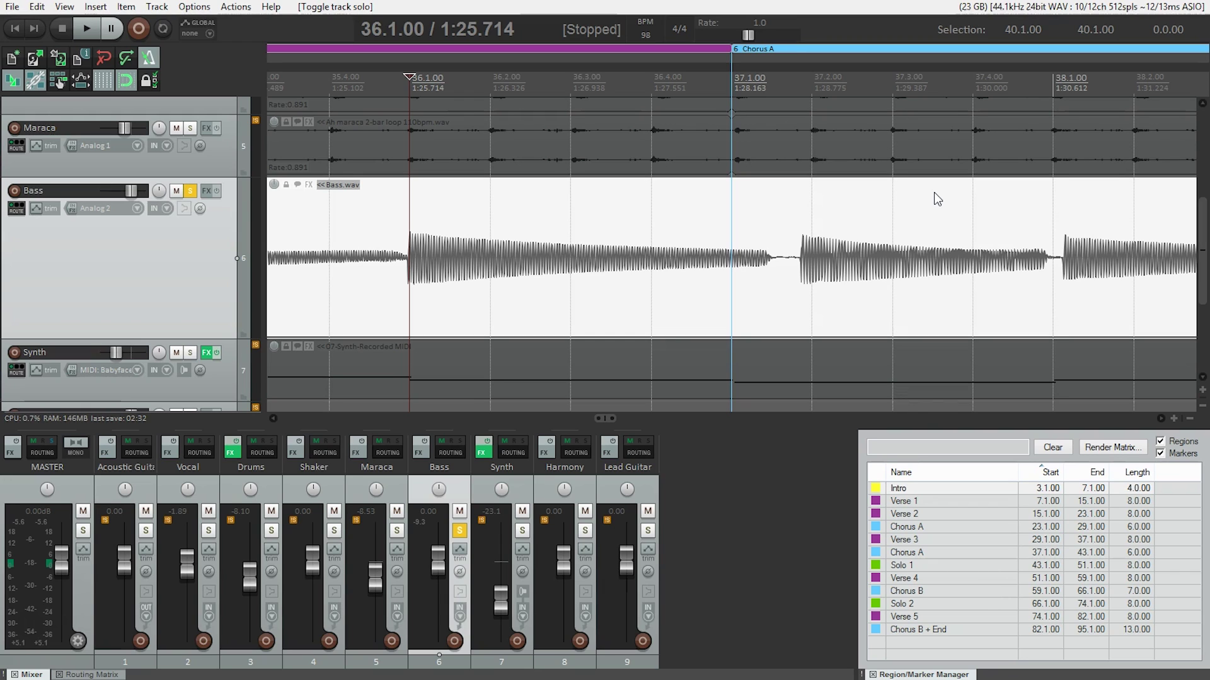
Split the Bass item at 37.1.00 and 38.1.00, then select the one-bar middle piece.
left_click(735, 284)
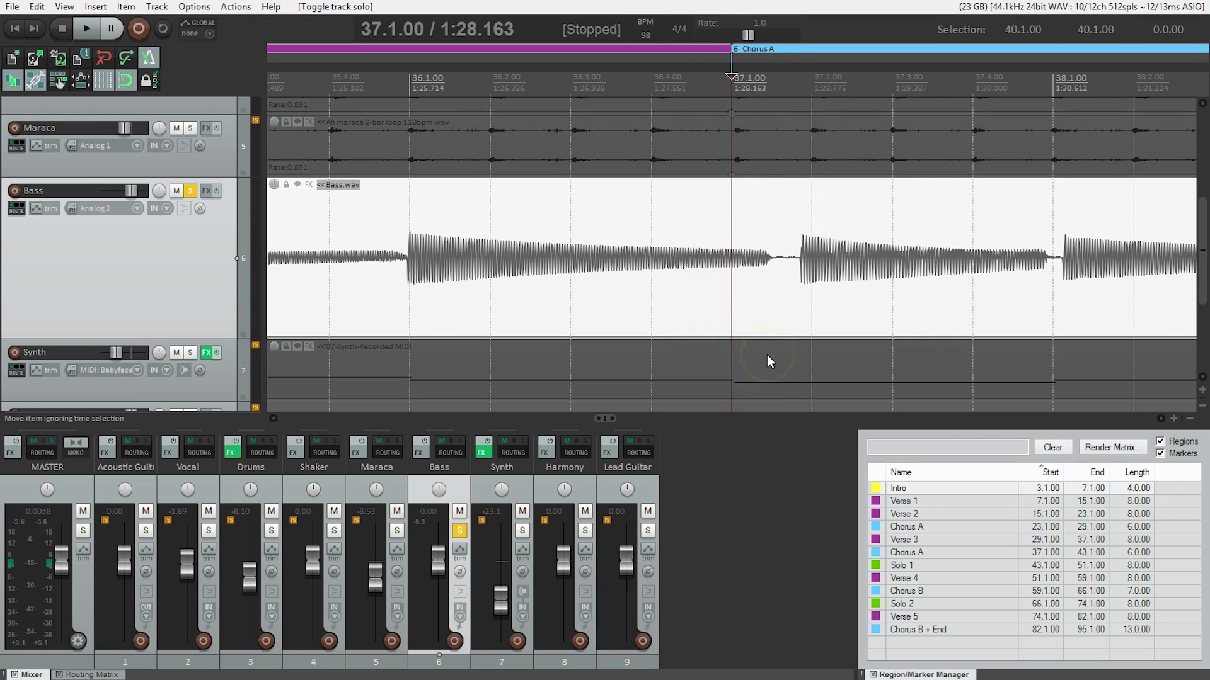
key("s")
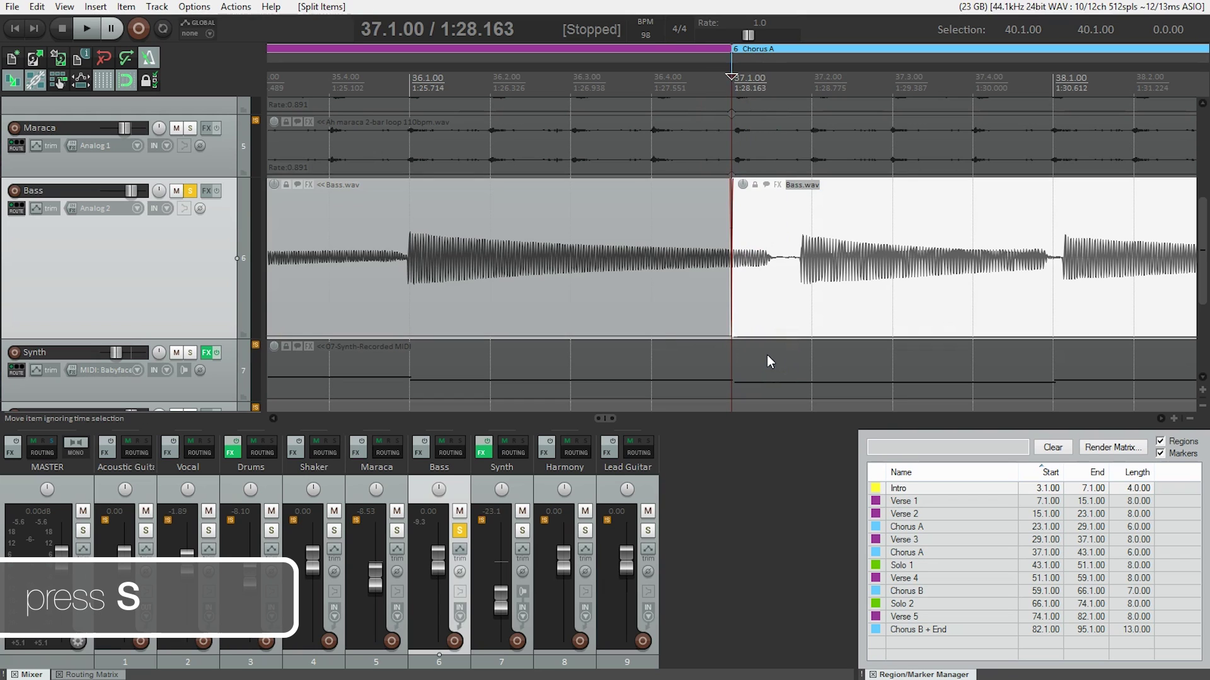
left_click(757, 251)
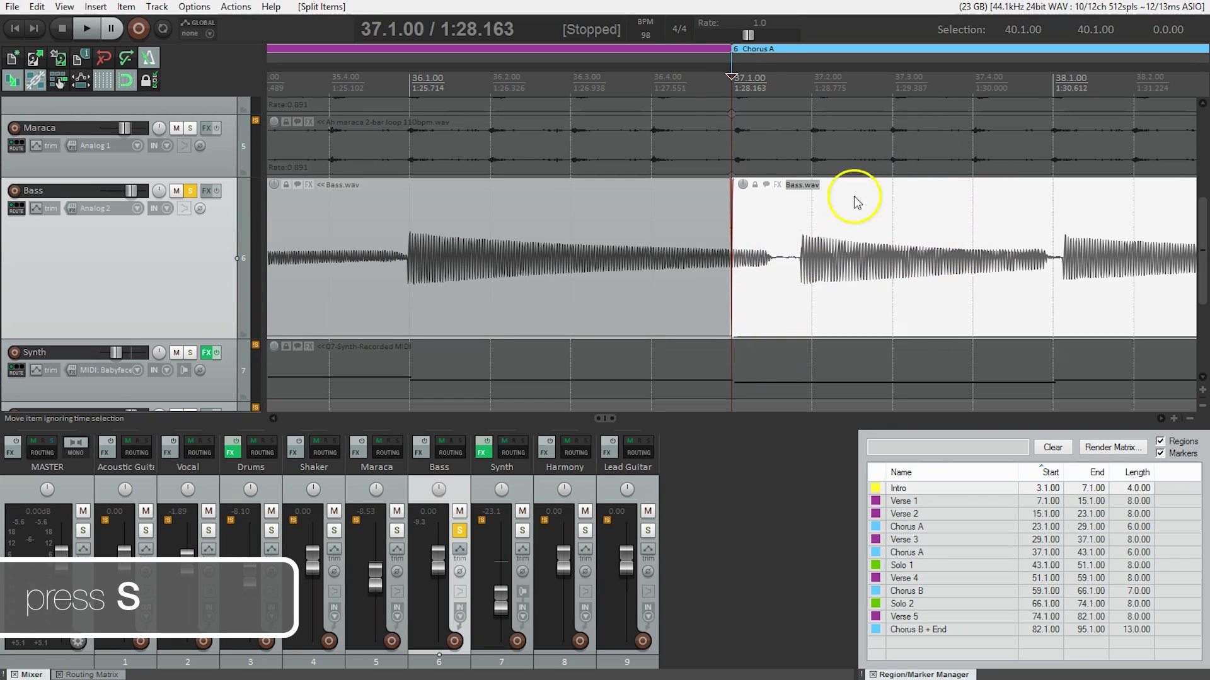
left_click(1055, 305)
key("s")
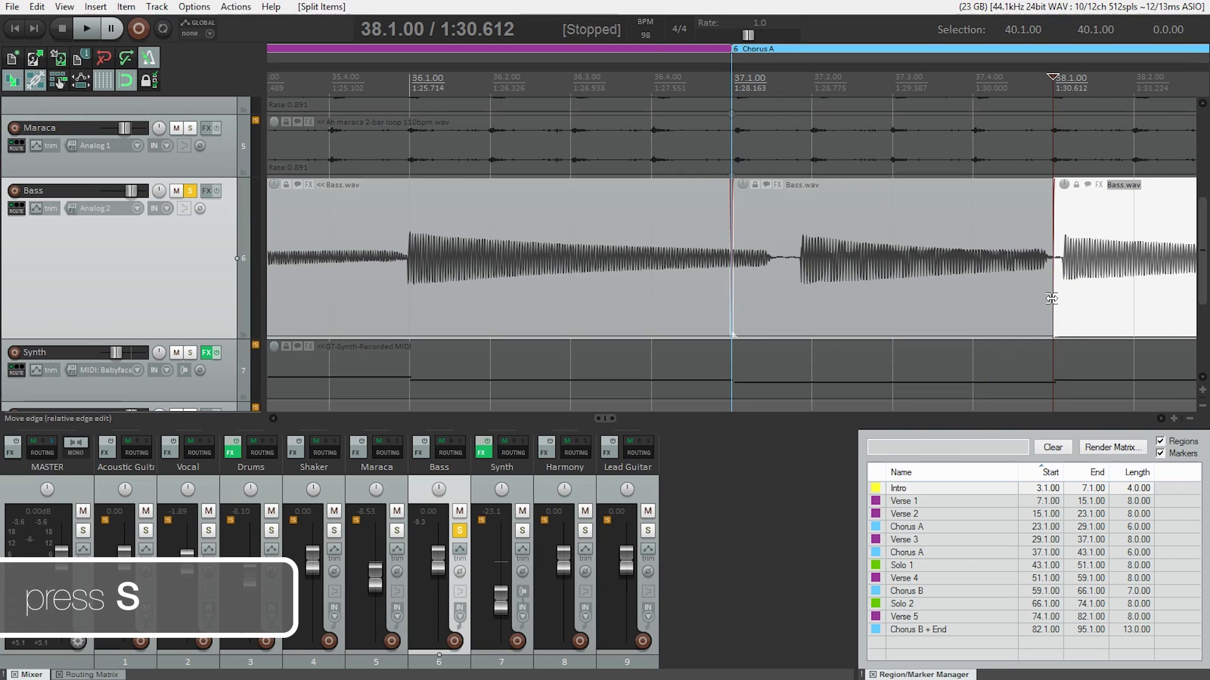
left_click(992, 279)
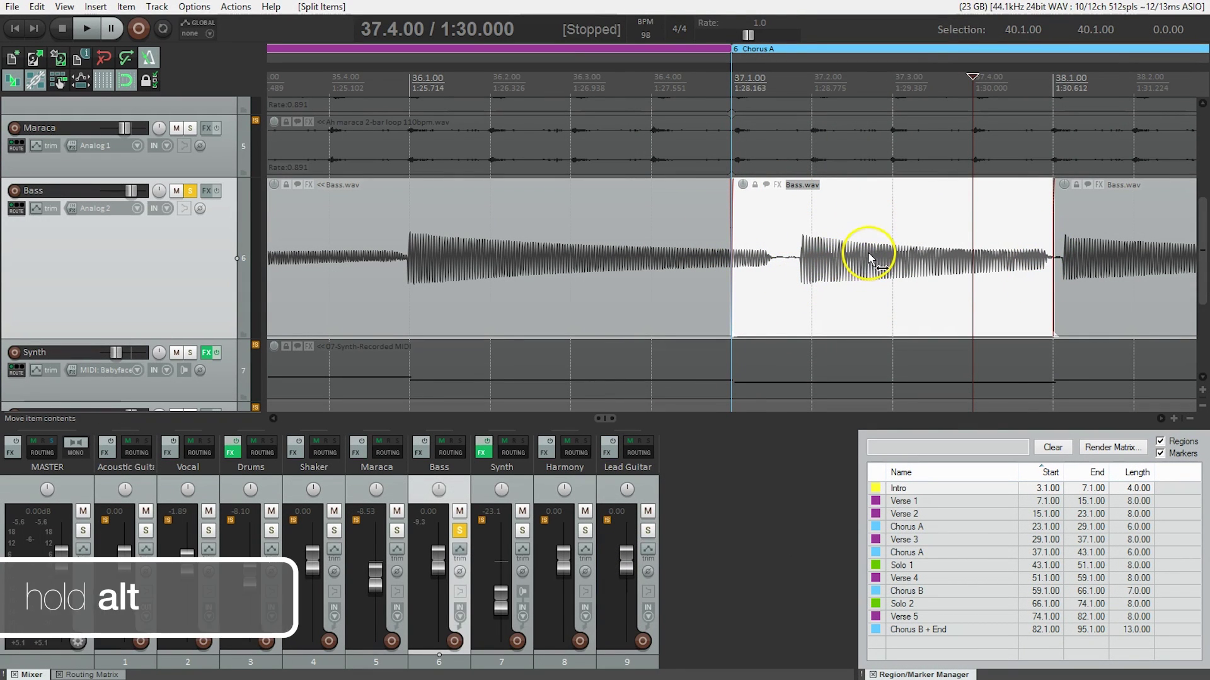
Alt-drag the middle piece's audio left and confirm the item stays in position.
left_click_drag(869, 260, 828, 272)
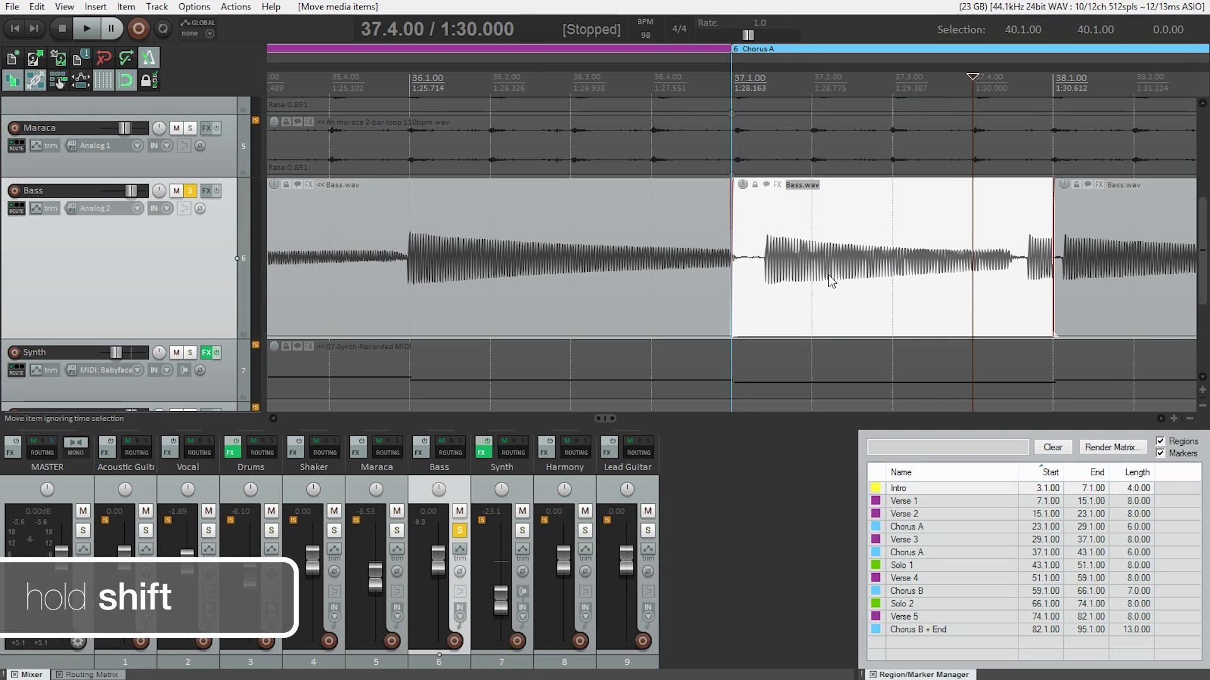
mouse_move(829, 273)
left_mouse_down()
mouse_move(761, 270)
mouse_move(889, 271)
mouse_move(850, 272)
left_mouse_up()
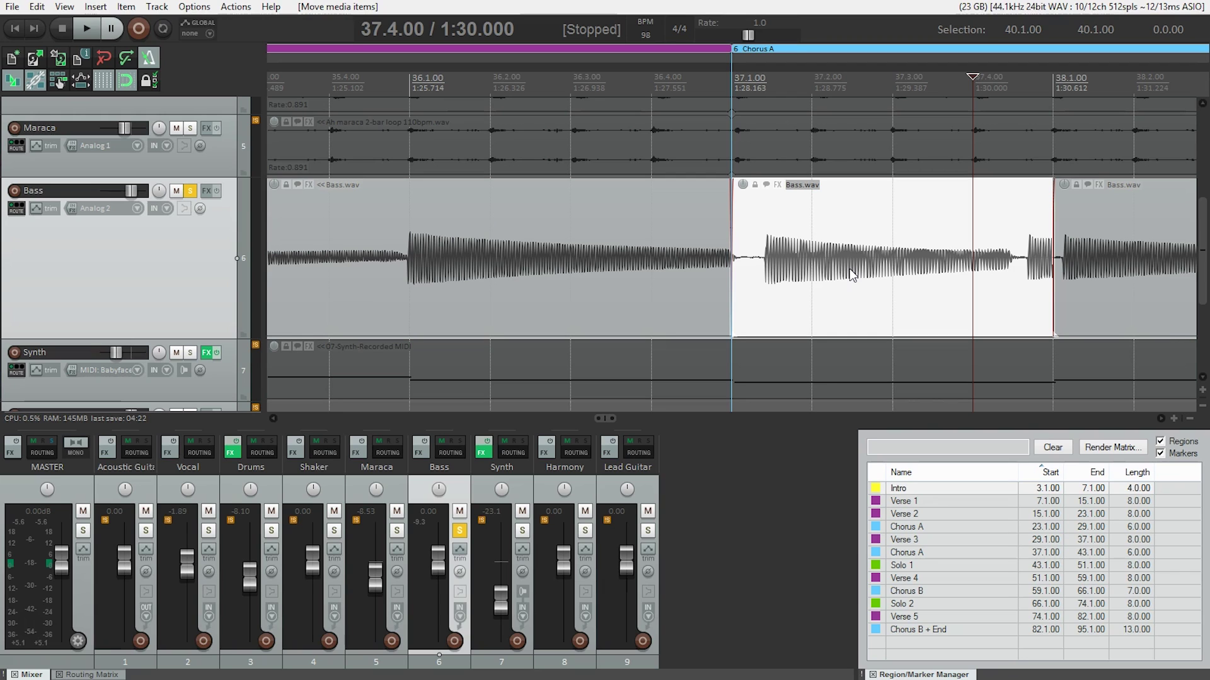
Slip the middle Bass piece's audio further earlier.
left_click(807, 265)
key("alt")
left_click_drag(809, 268, 765, 271)
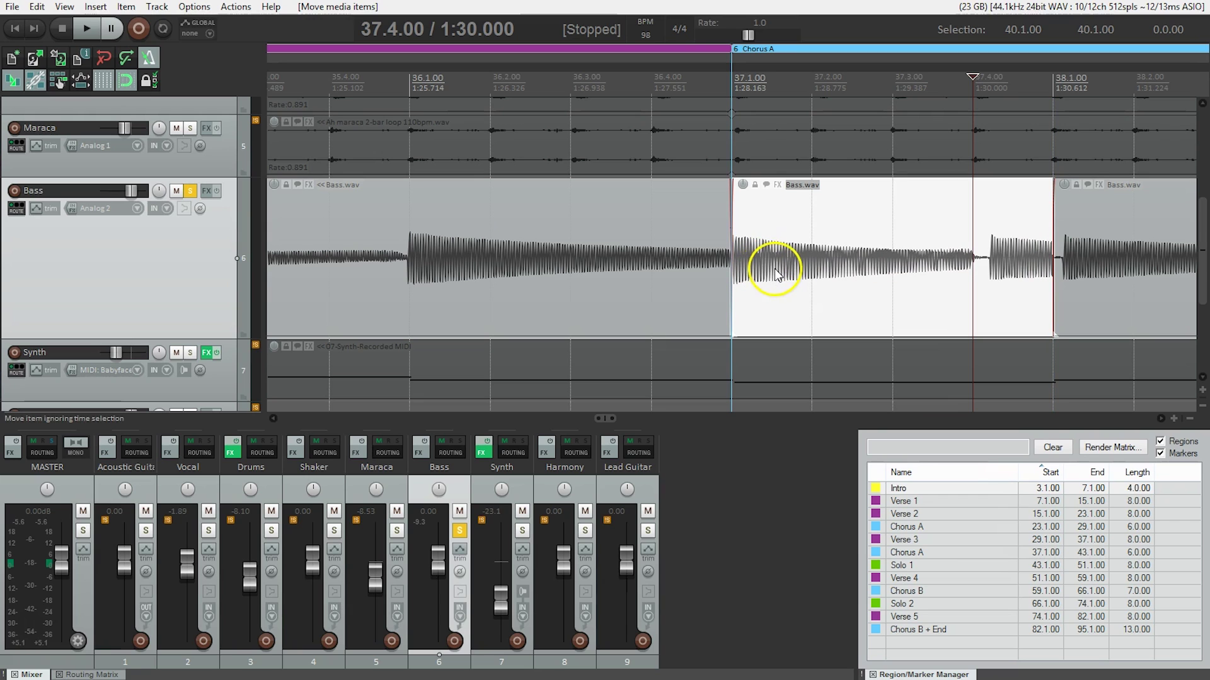
Zoom in at bar 37 and fine-tune the audio offset to 36.0.84 on the downbeat.
left_click(729, 79)
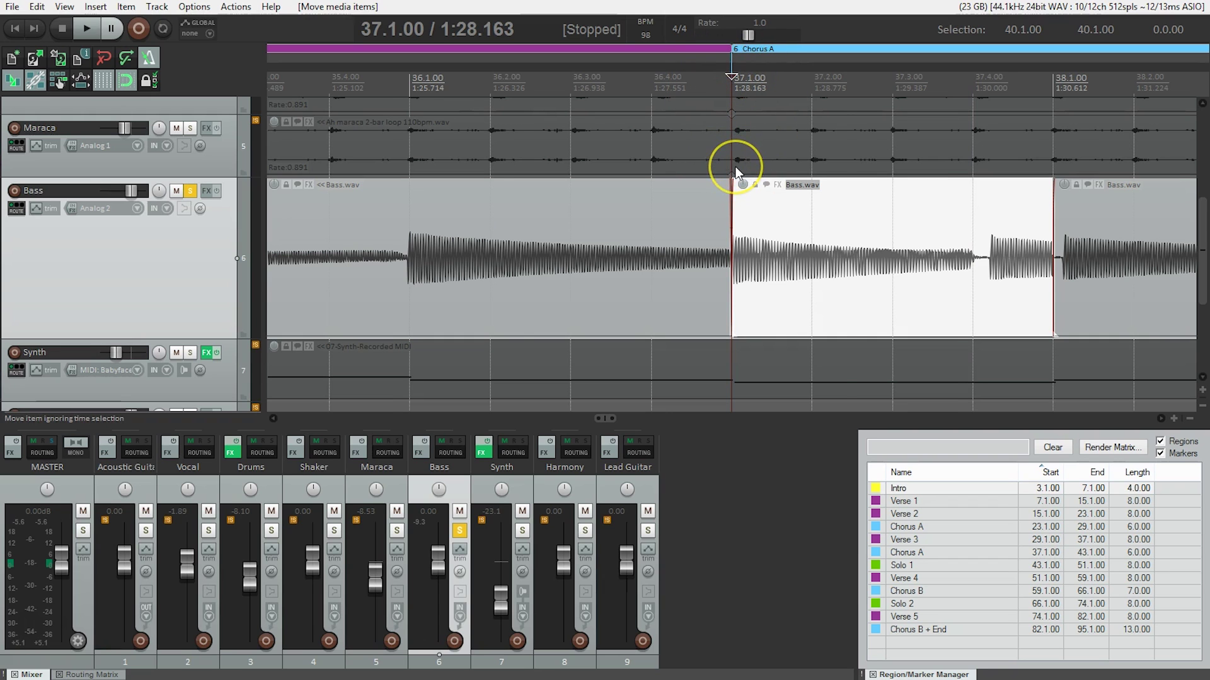
scroll(733, 166, "up", 5)
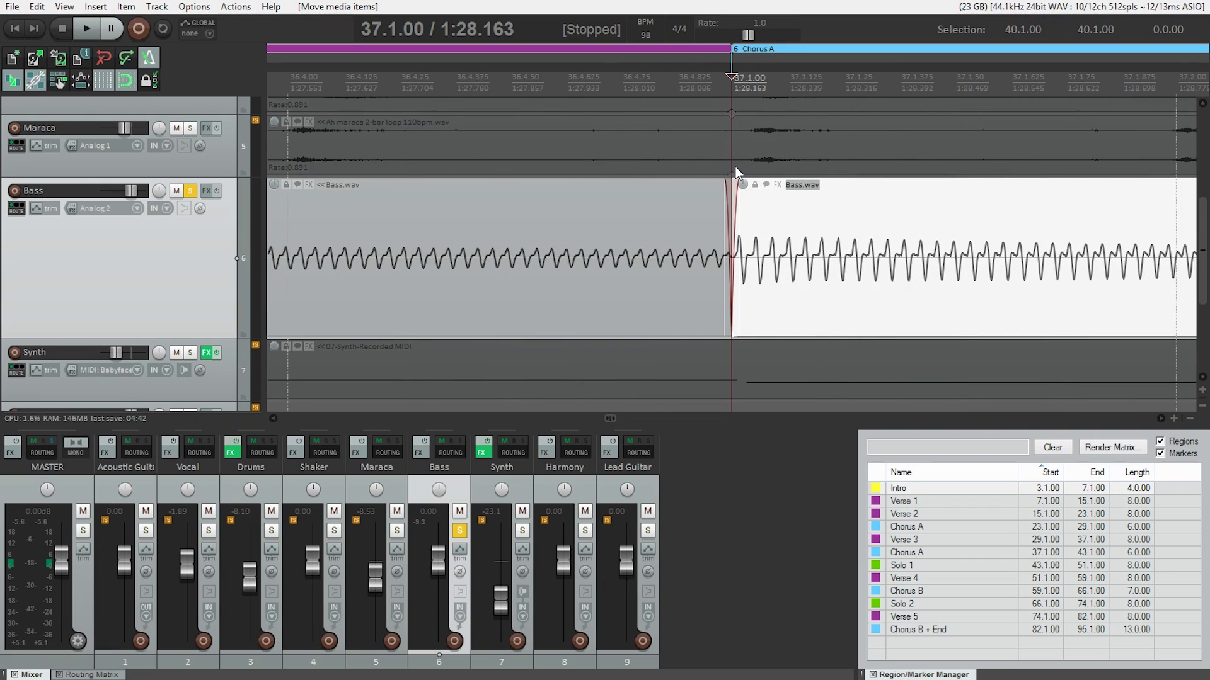
scroll(735, 167, "up", 3)
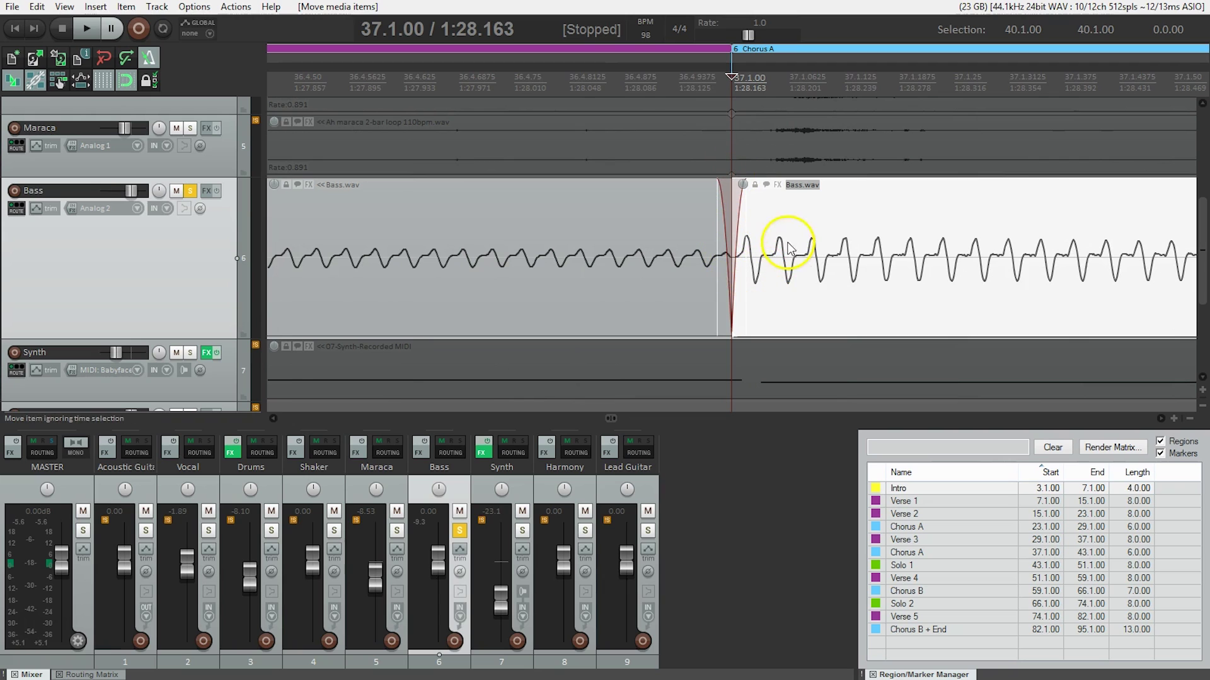
left_click_drag(795, 287, 905, 281)
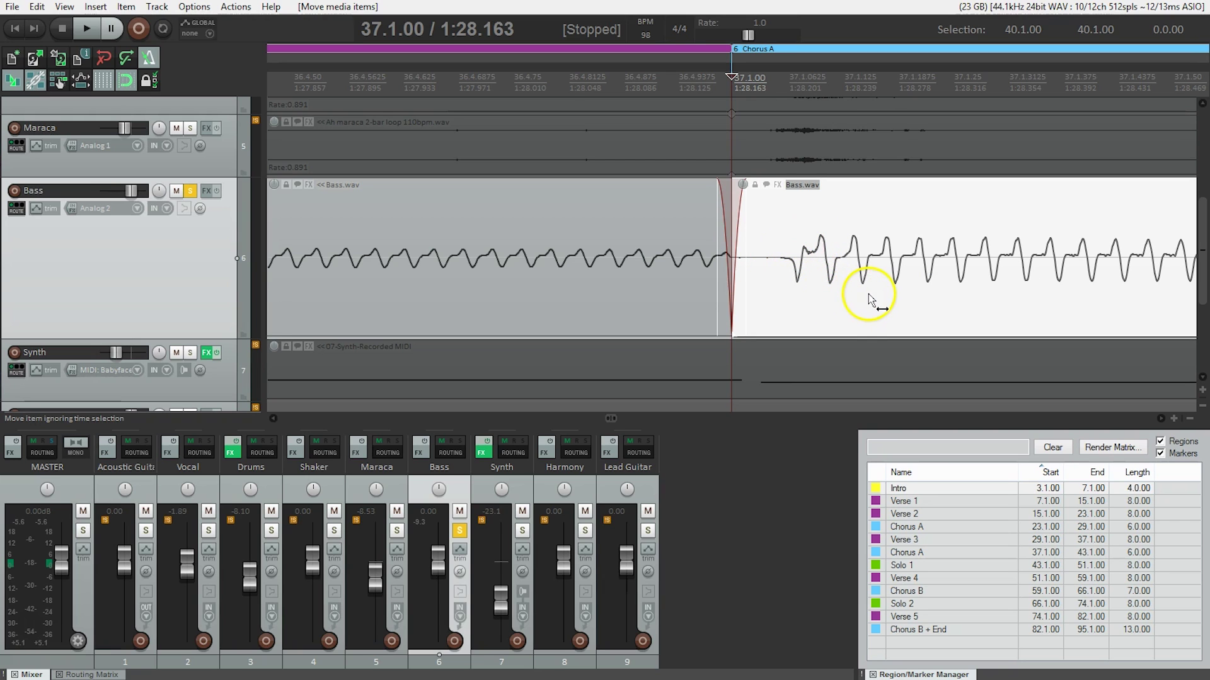
left_click_drag(848, 295, 811, 300)
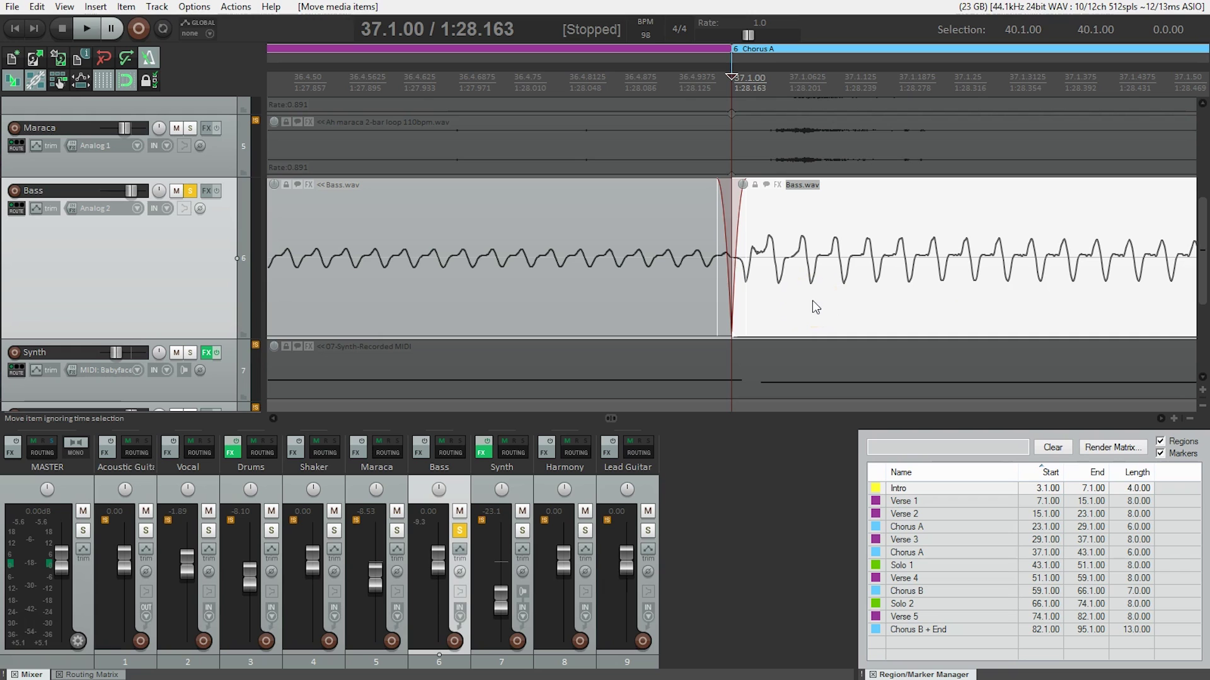
Trim the middle Bass piece's right edge to end at 37.4.15, a 0.3.15 length.
scroll(827, 273, "down", 8)
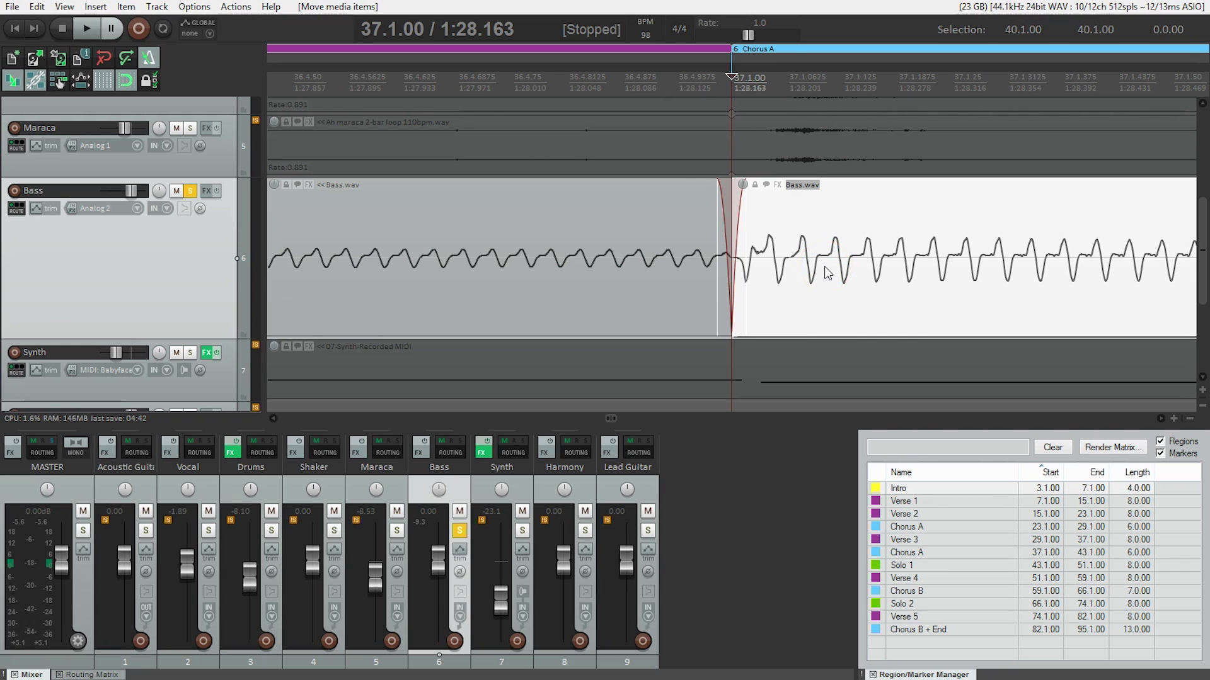
scroll(826, 268, "down", 6)
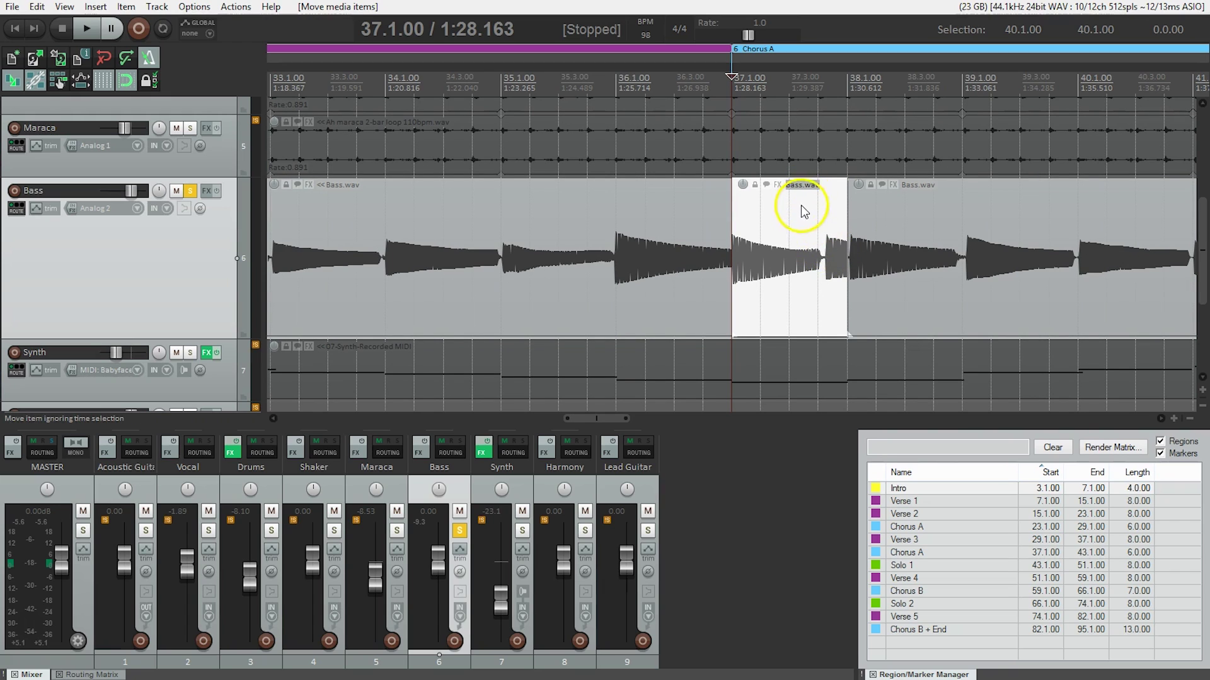
left_click(821, 277)
scroll(842, 289, "up", 5)
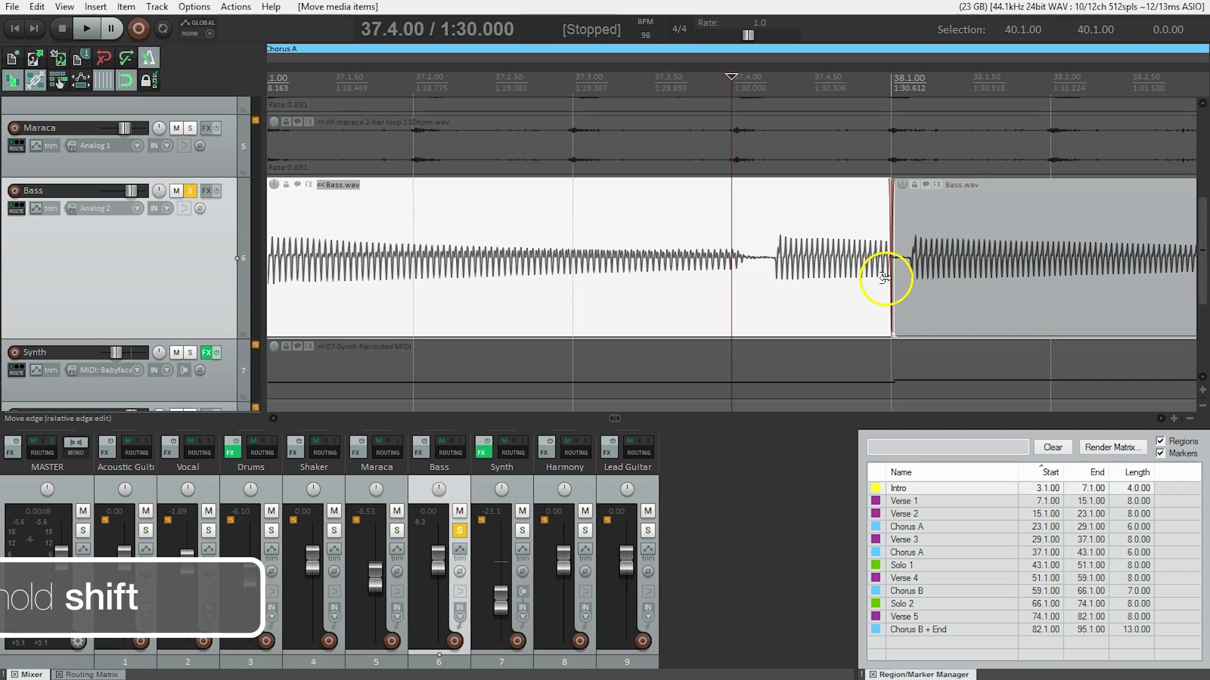
left_click_drag(884, 278, 756, 280)
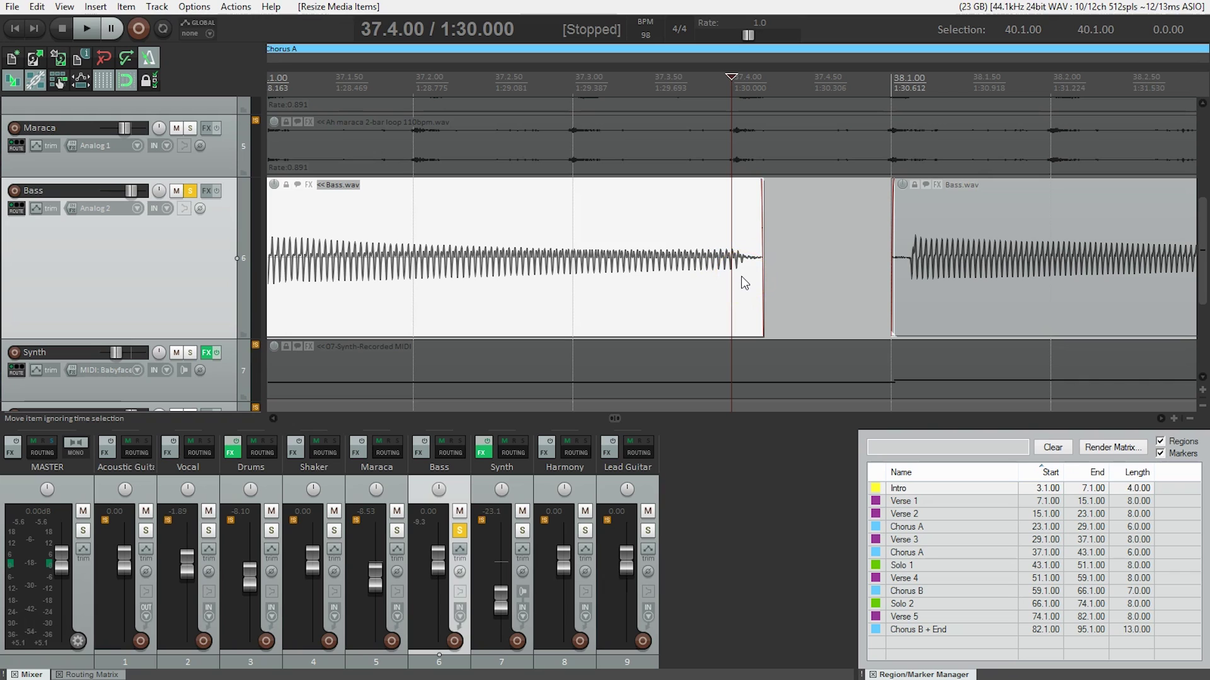
left_click_drag(756, 261, 757, 257)
mouse_move(756, 257)
left_mouse_down()
mouse_move(618, 254)
mouse_move(841, 261)
mouse_move(749, 257)
left_mouse_up()
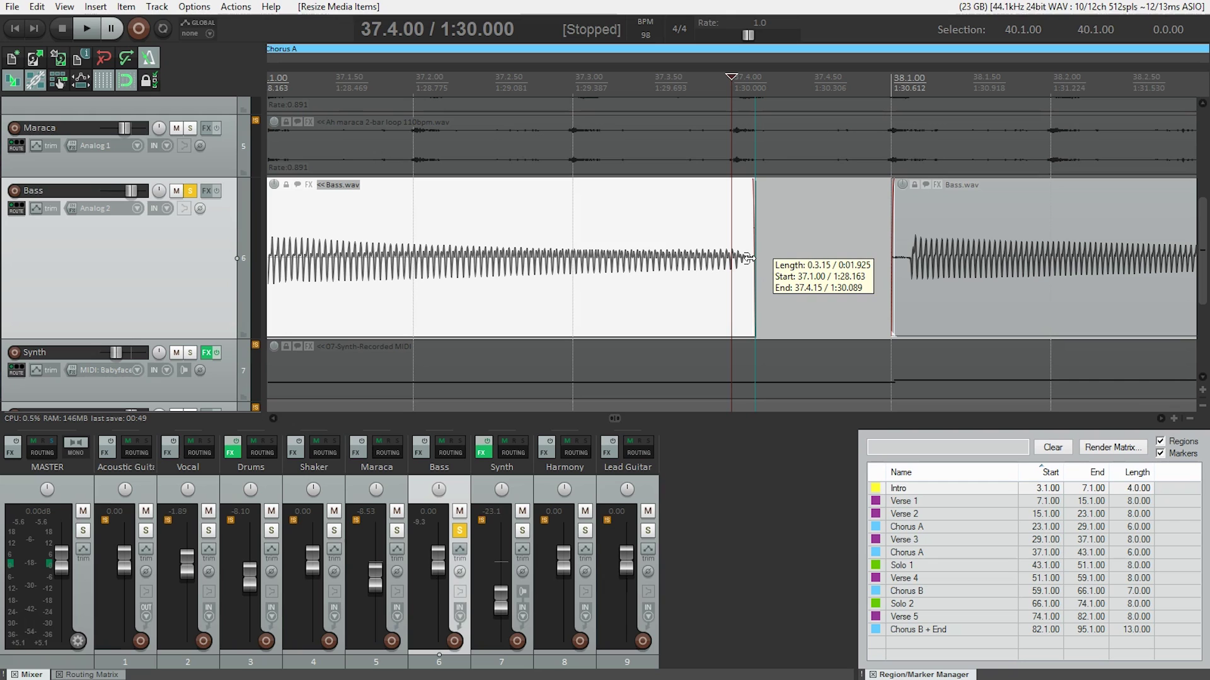
scroll(748, 258, "down", 2)
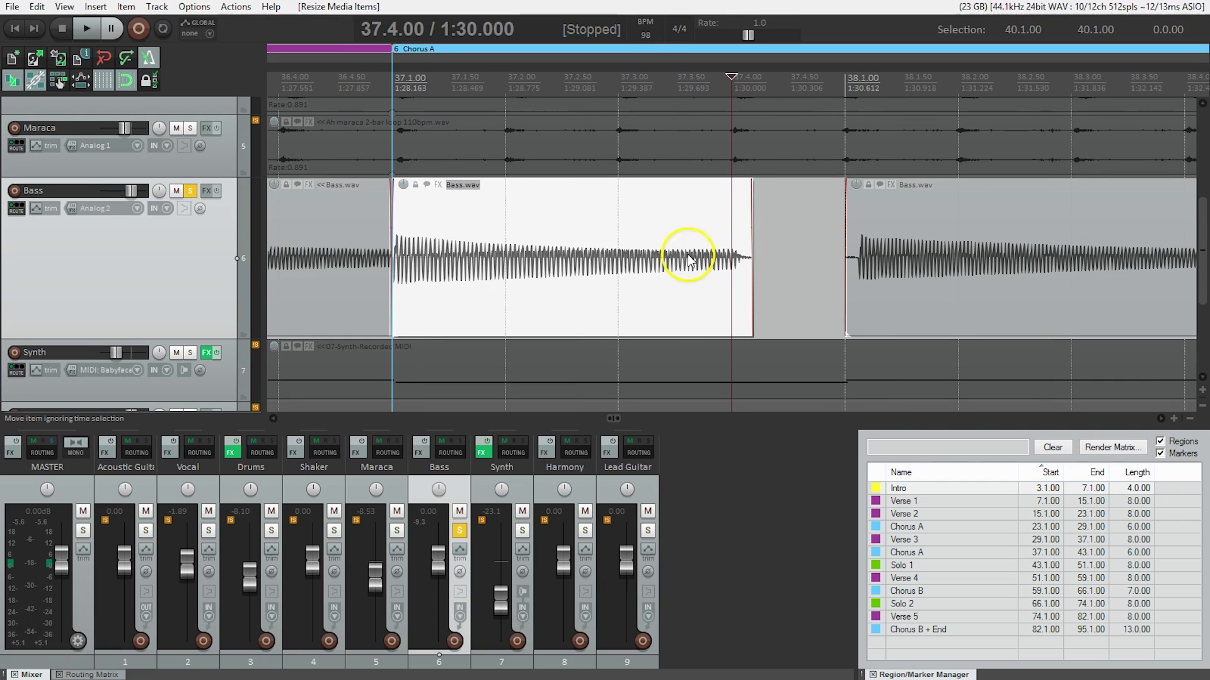
left_click(388, 255)
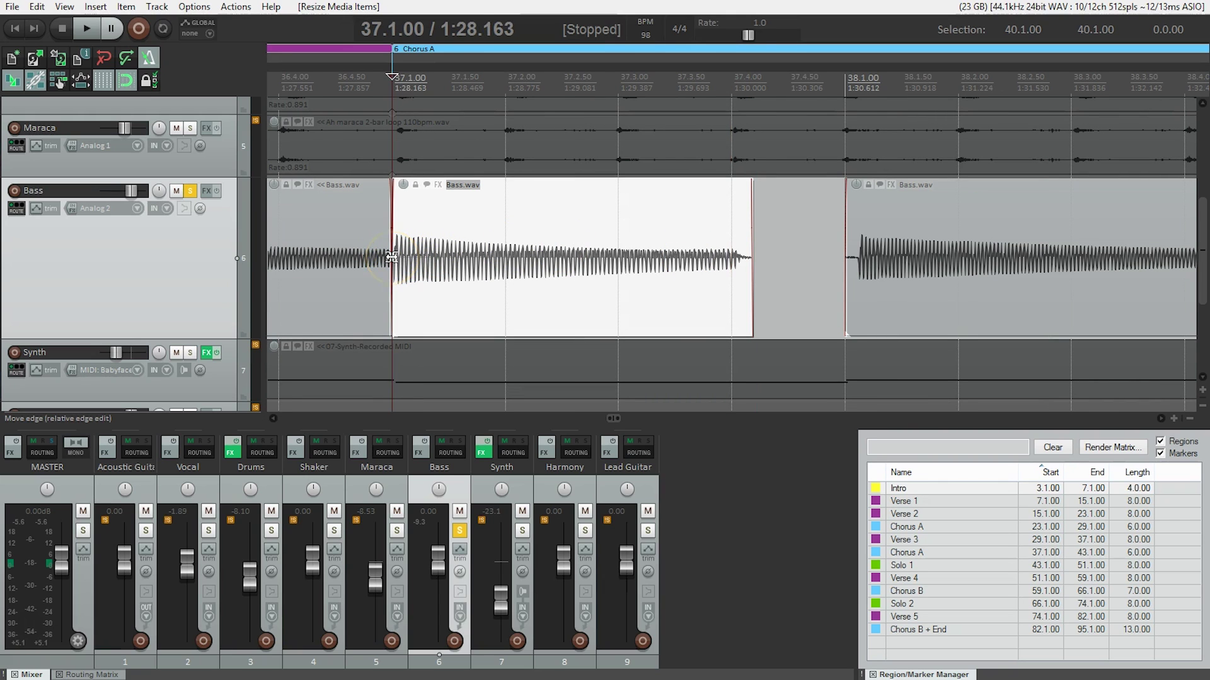
scroll(391, 257, "up", 4)
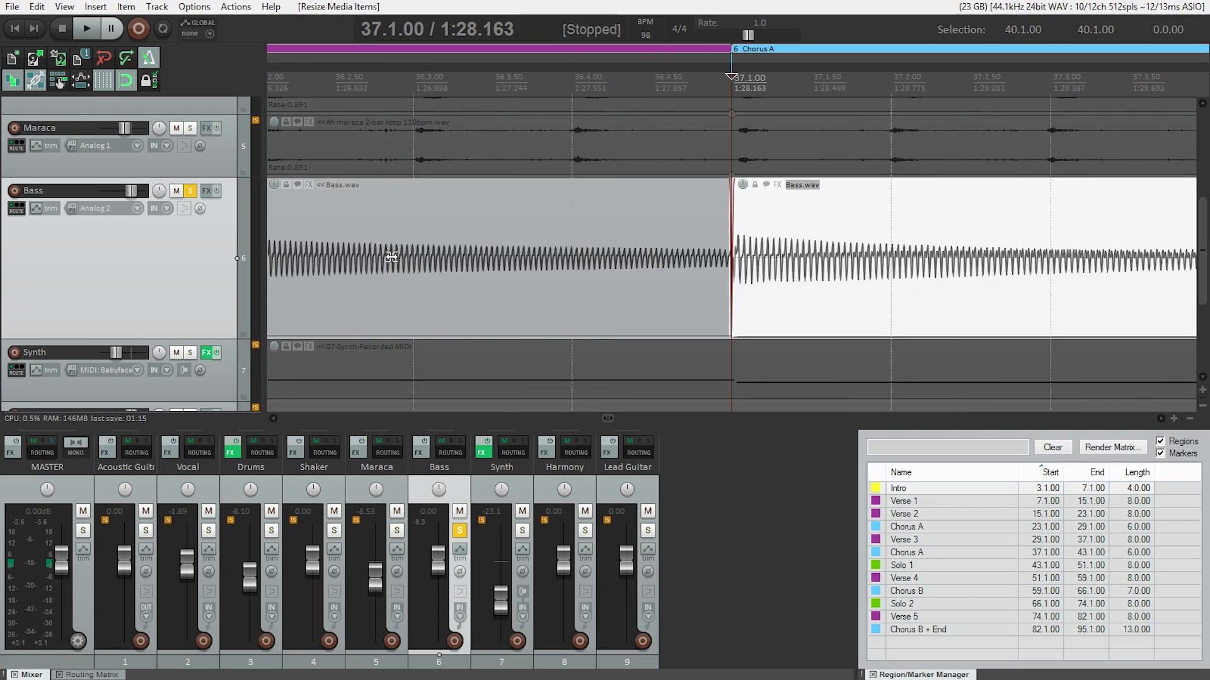
left_click_drag(543, 244, 729, 255)
scroll(723, 256, "up", 2)
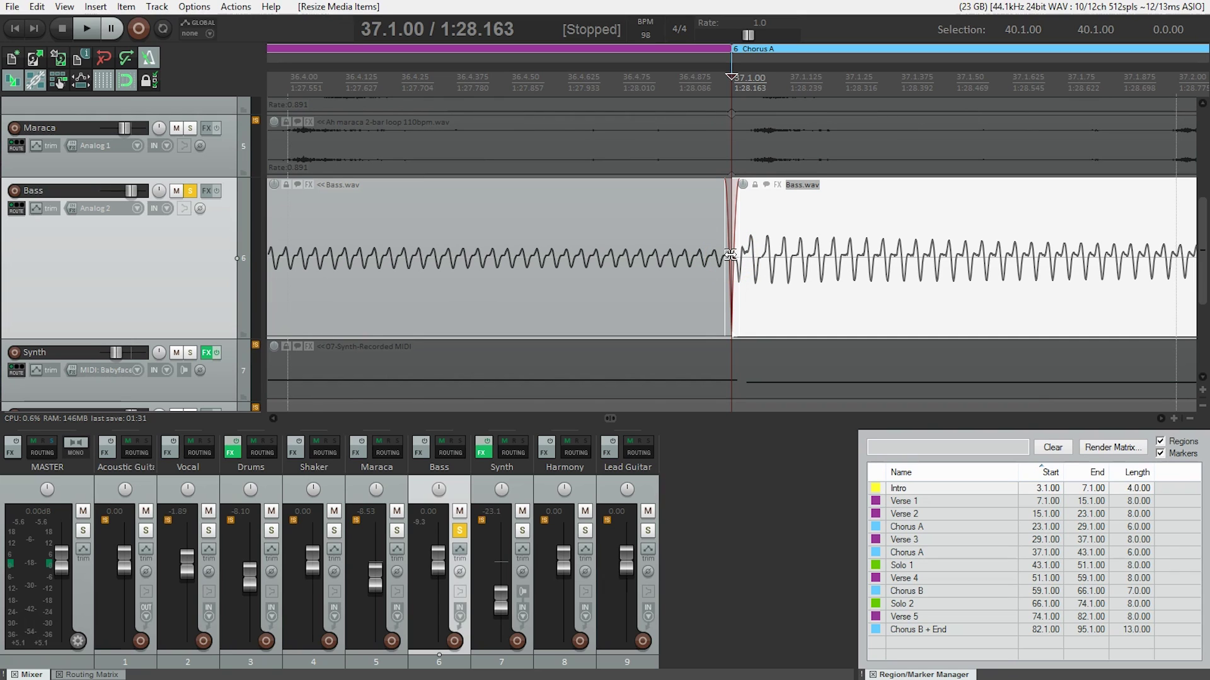
mouse_move(729, 254)
left_mouse_down()
mouse_move(416, 260)
mouse_move(1025, 257)
mouse_move(623, 271)
mouse_move(729, 279)
left_mouse_up()
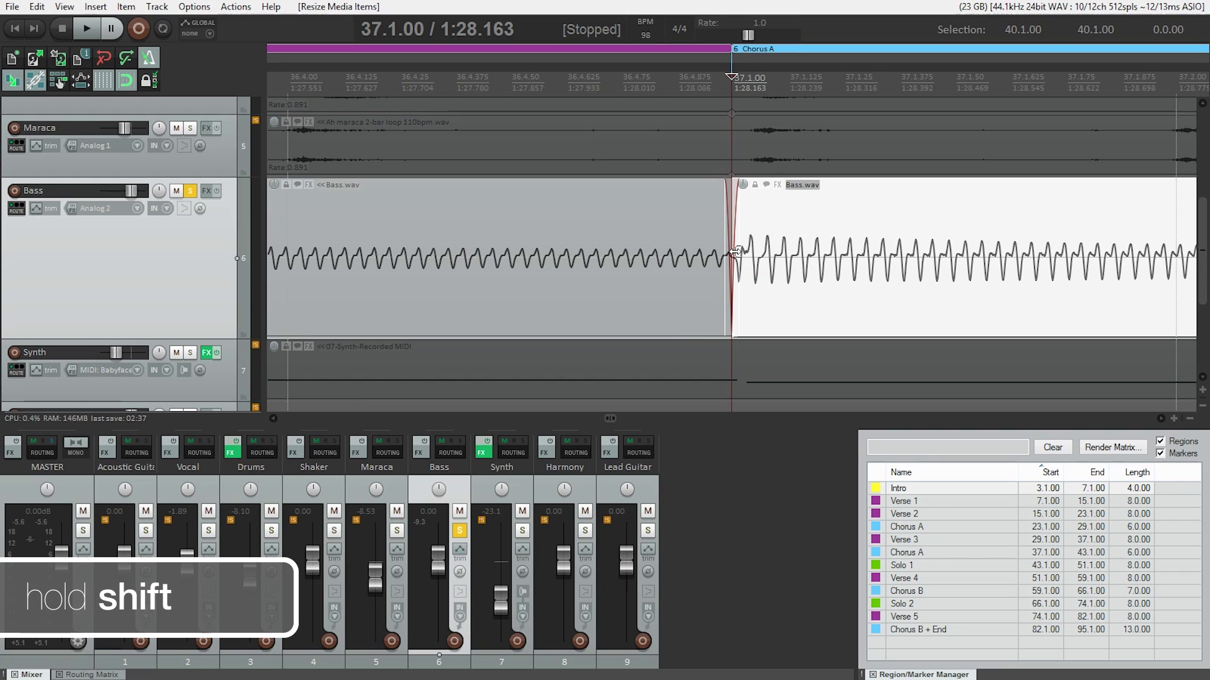
Extend the Chorus A clip's start to about 36.4.98 for a crossfade, then play from bar 36.
left_click_drag(734, 253, 623, 255)
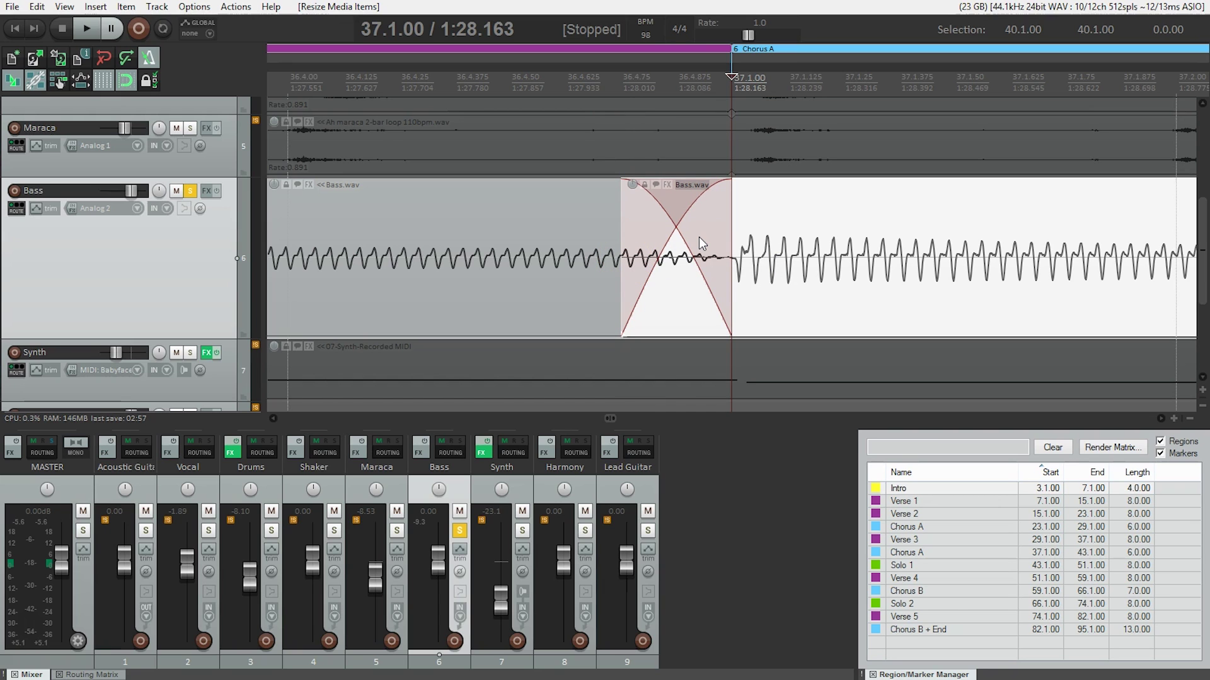
scroll(698, 237, "down", 6)
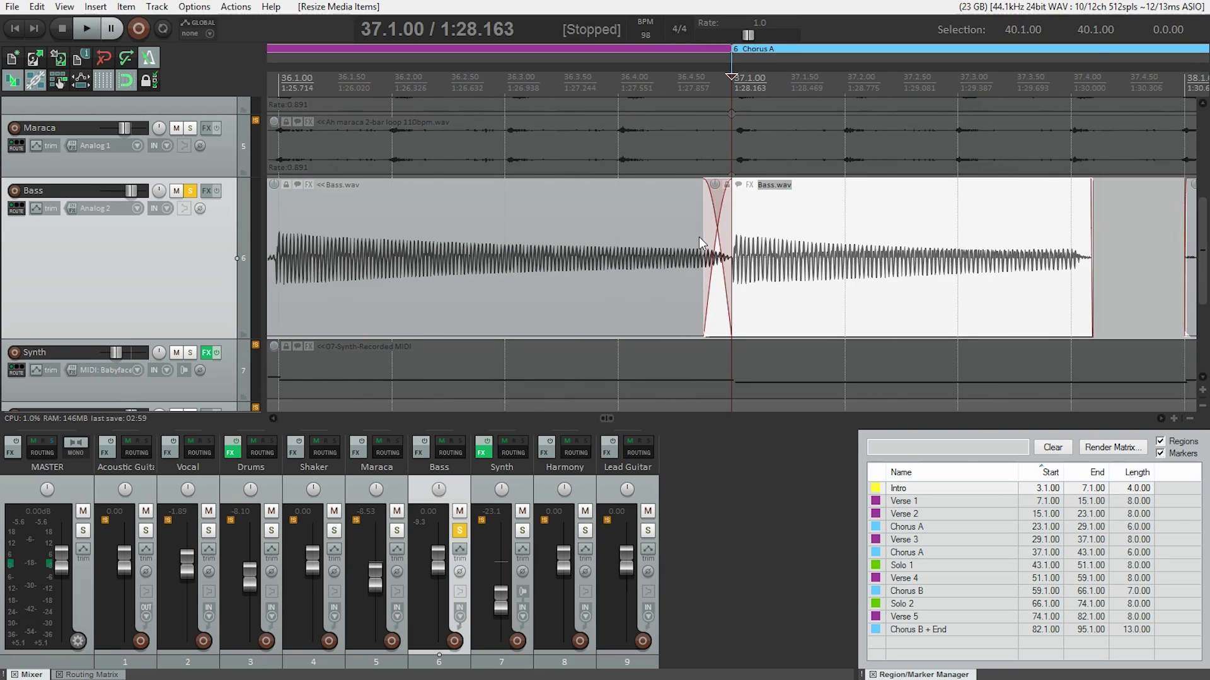
scroll(698, 237, "down", 3)
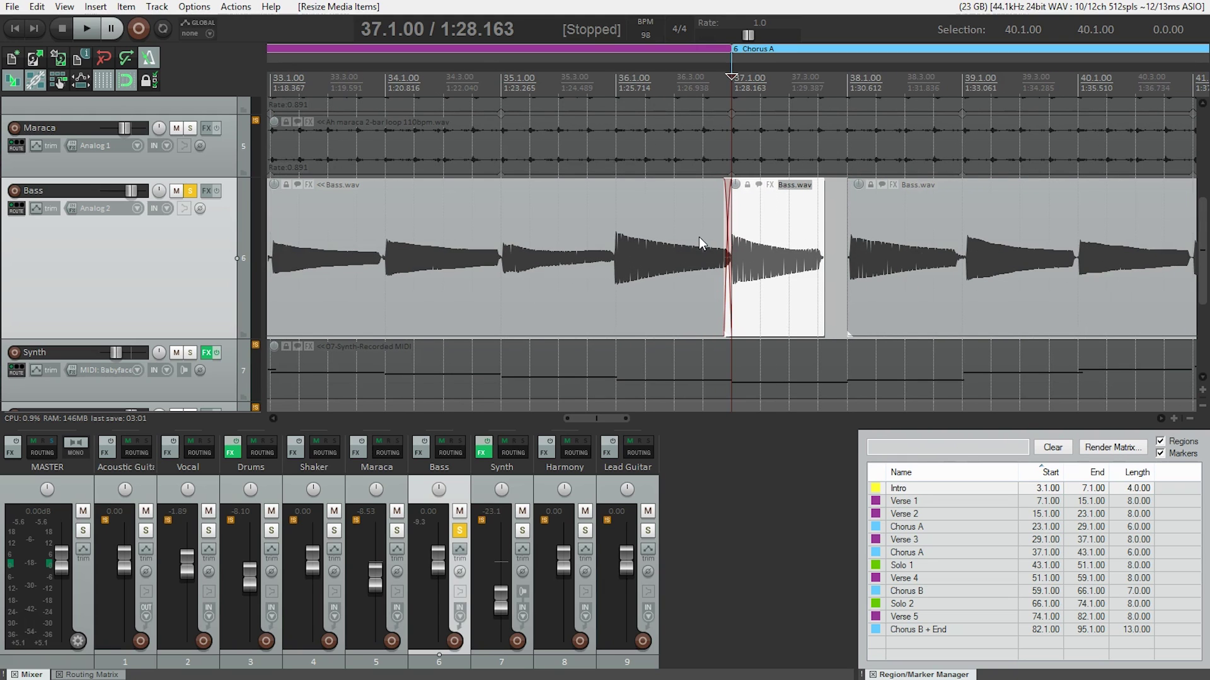
left_click(615, 86)
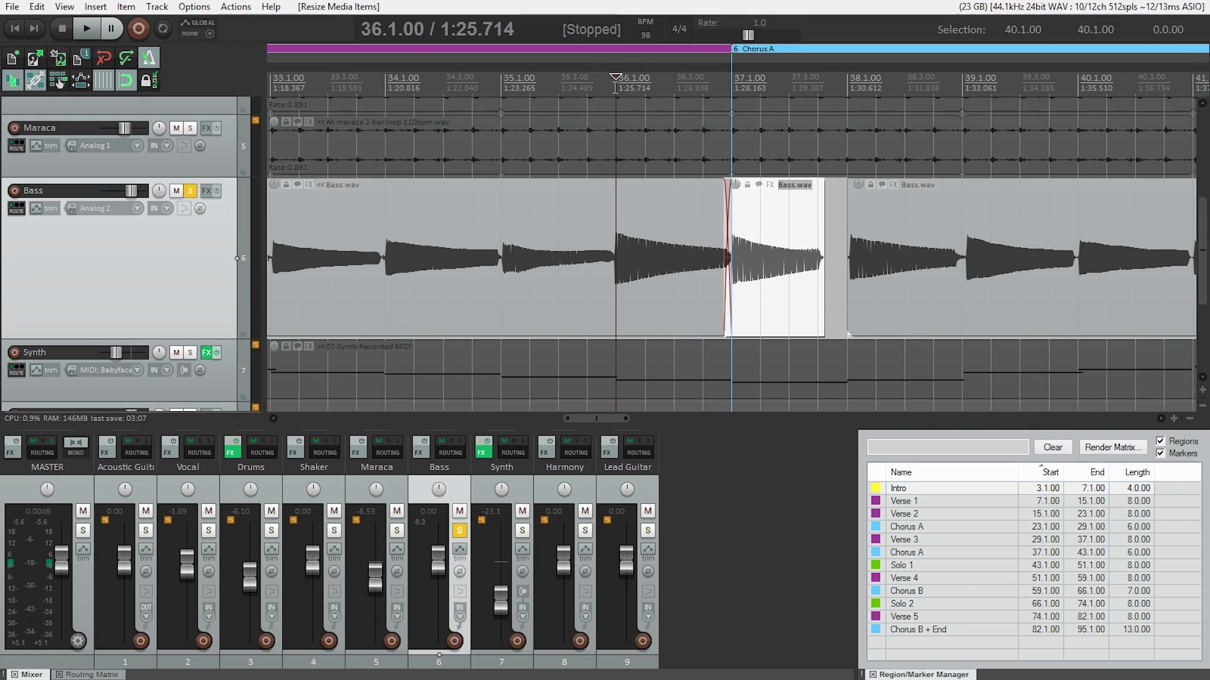
key("space")
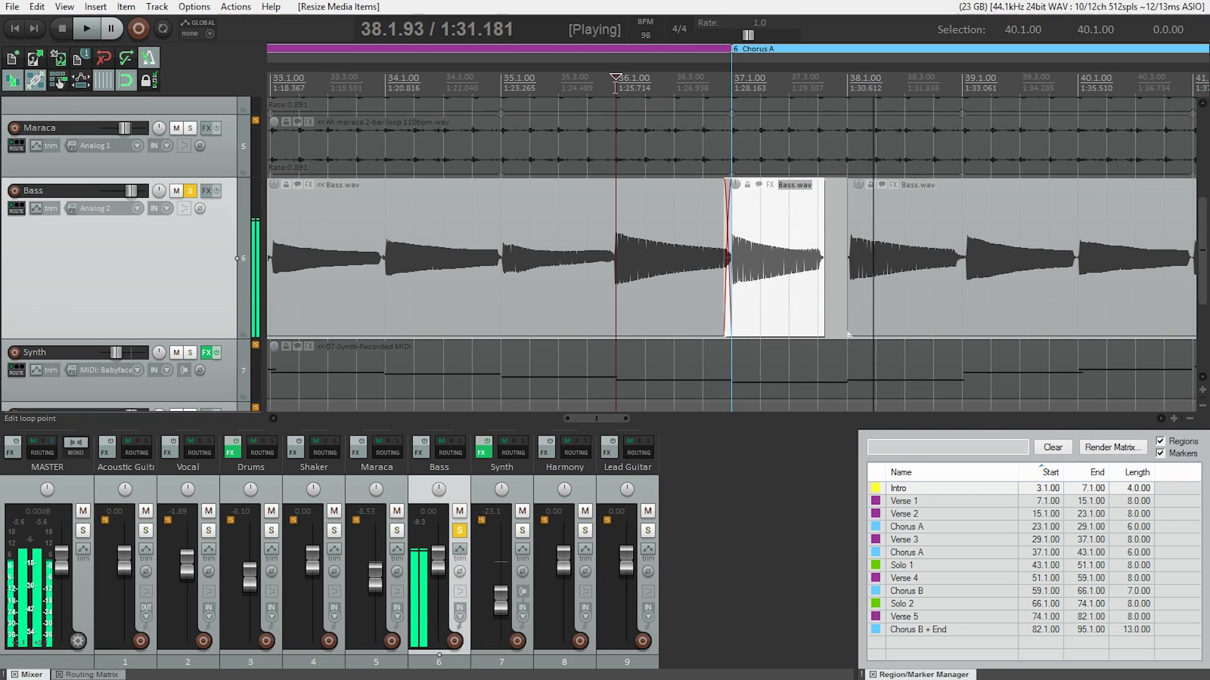
Stop playback, returning the cursor to 36.1.00.
key("space")
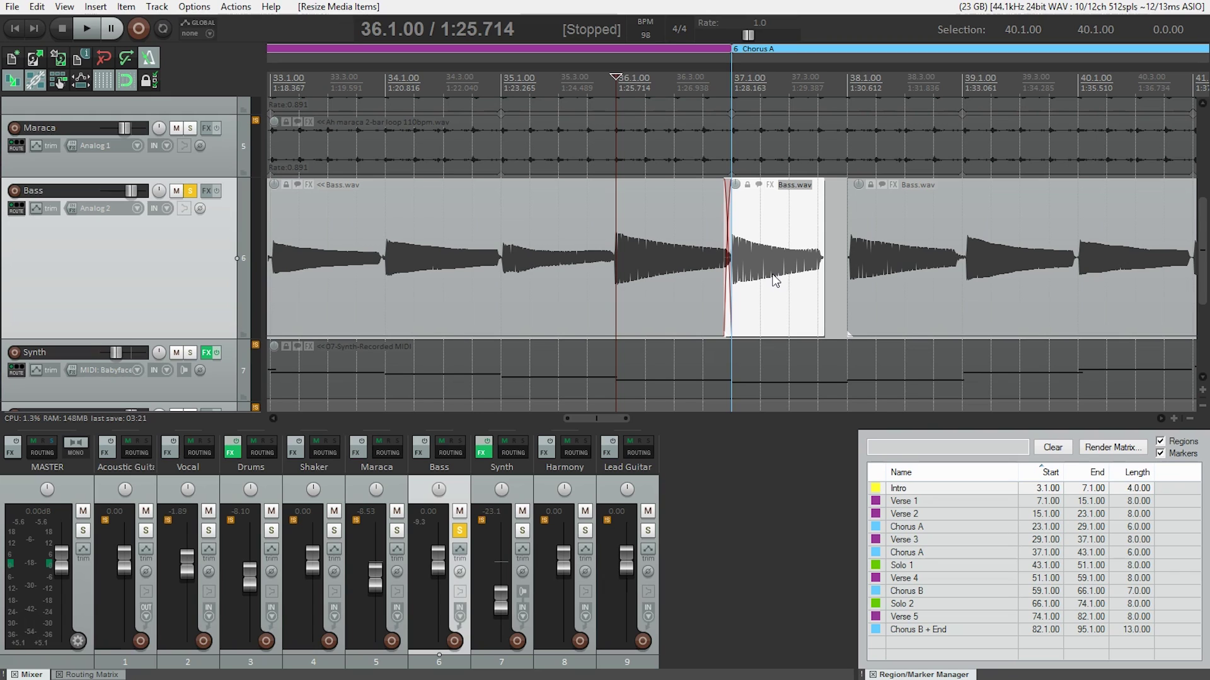
Alt-drag the Chorus A clip's right edge to 38.1.00, stretching it to rate 0.799.
left_click(797, 262)
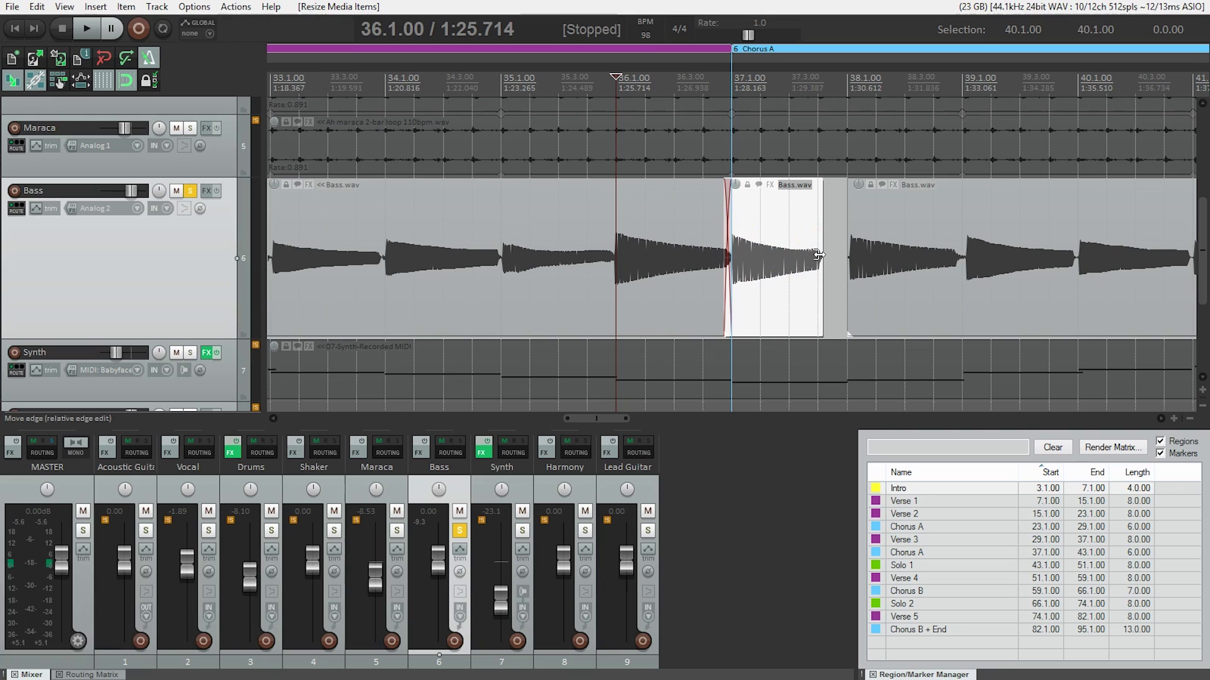
key("alt")
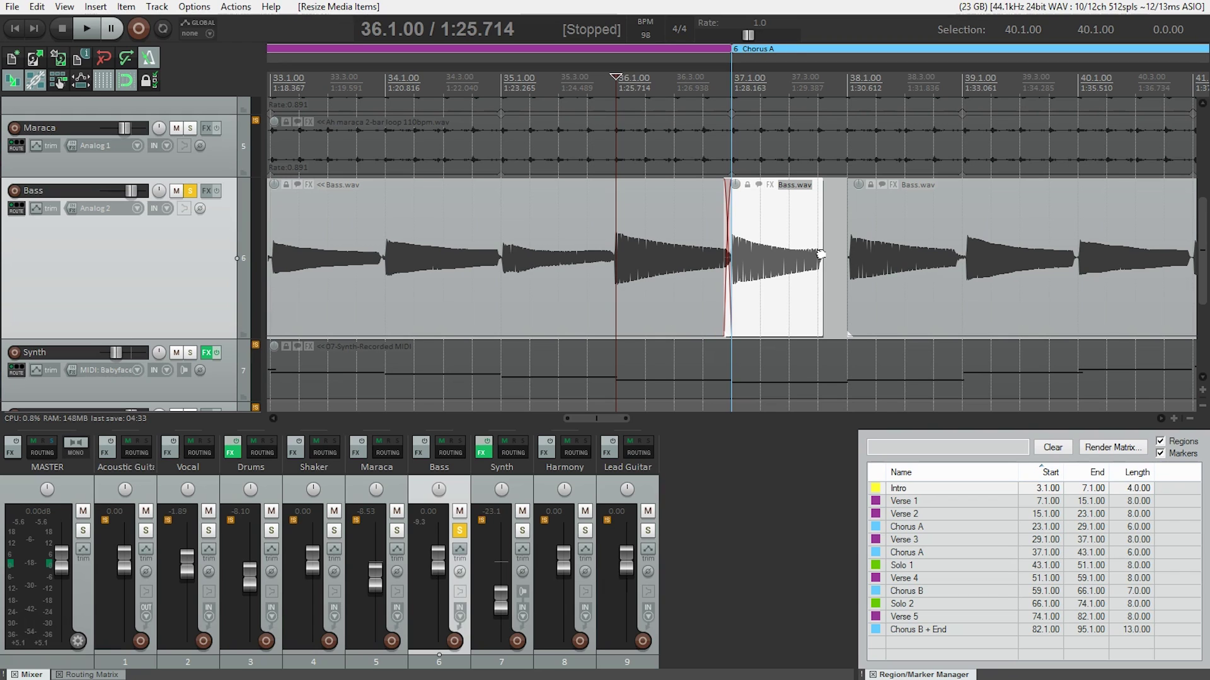
left_click_drag(820, 254, 837, 254)
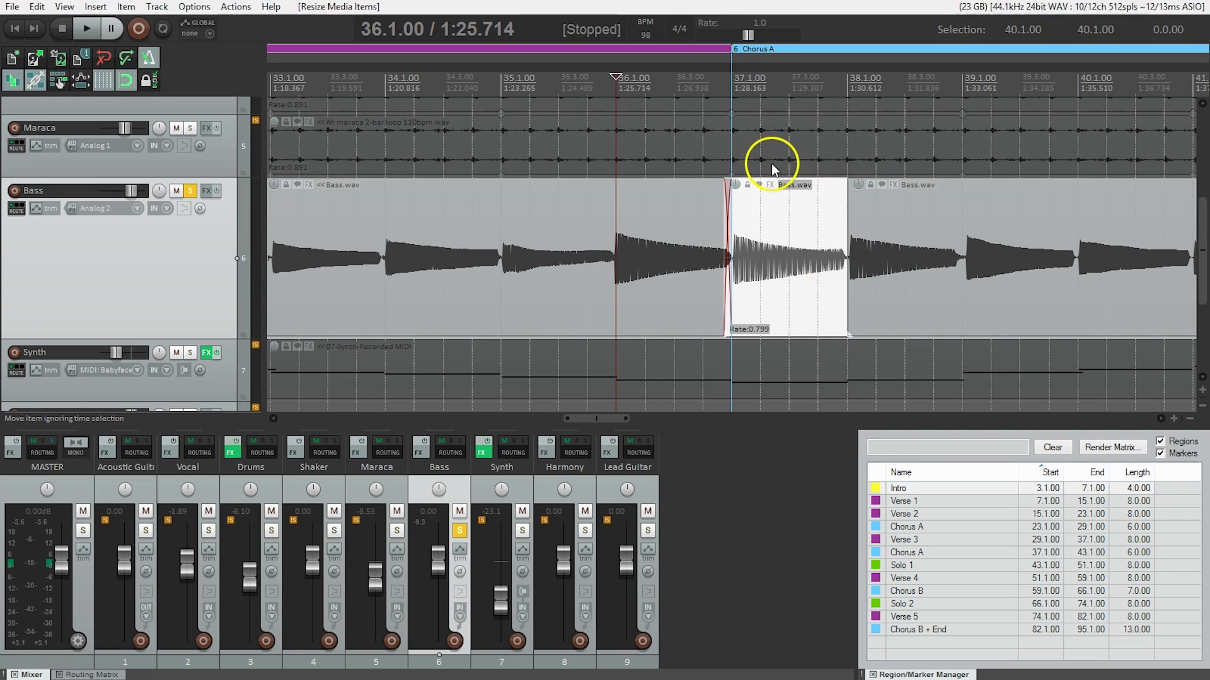
key("space")
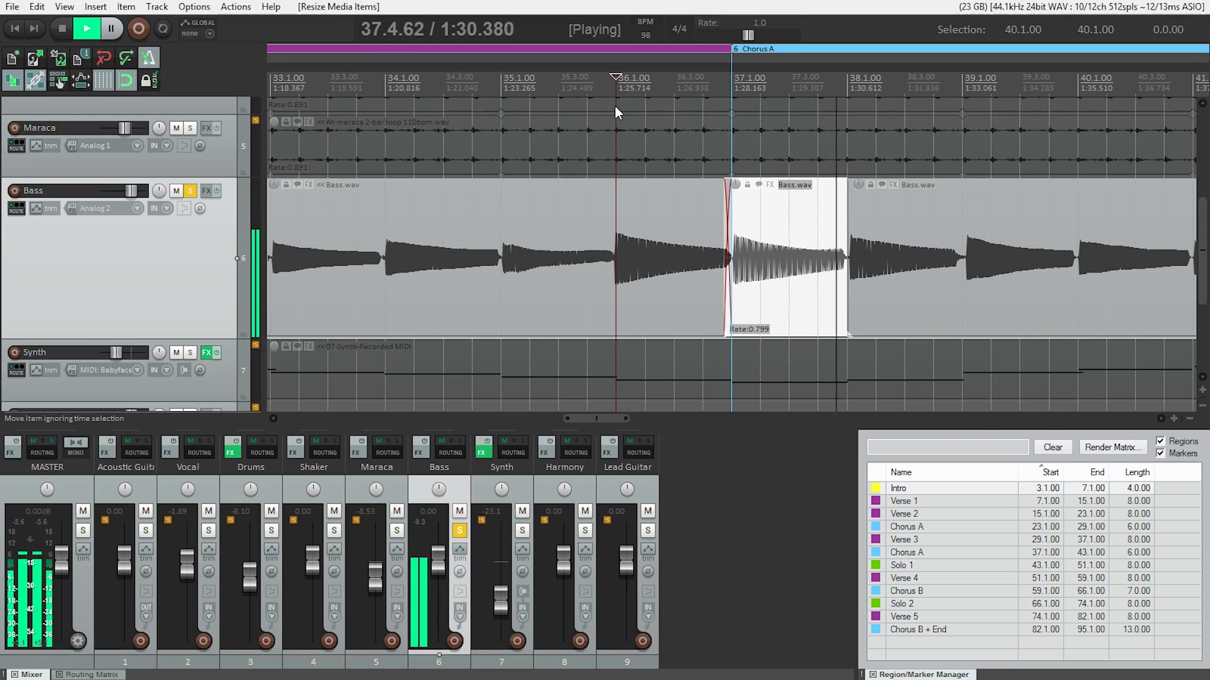
key("space")
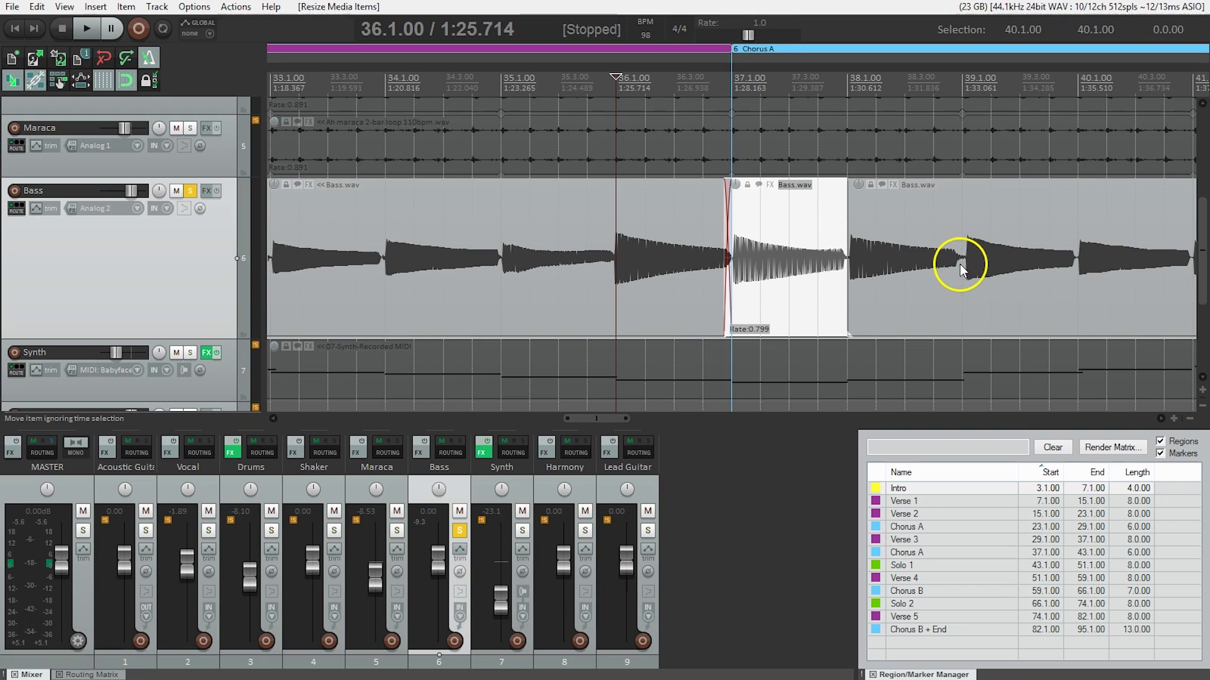
Select the next Bass item and place the edit cursor at 40.1.00 on the late note.
left_click(960, 267)
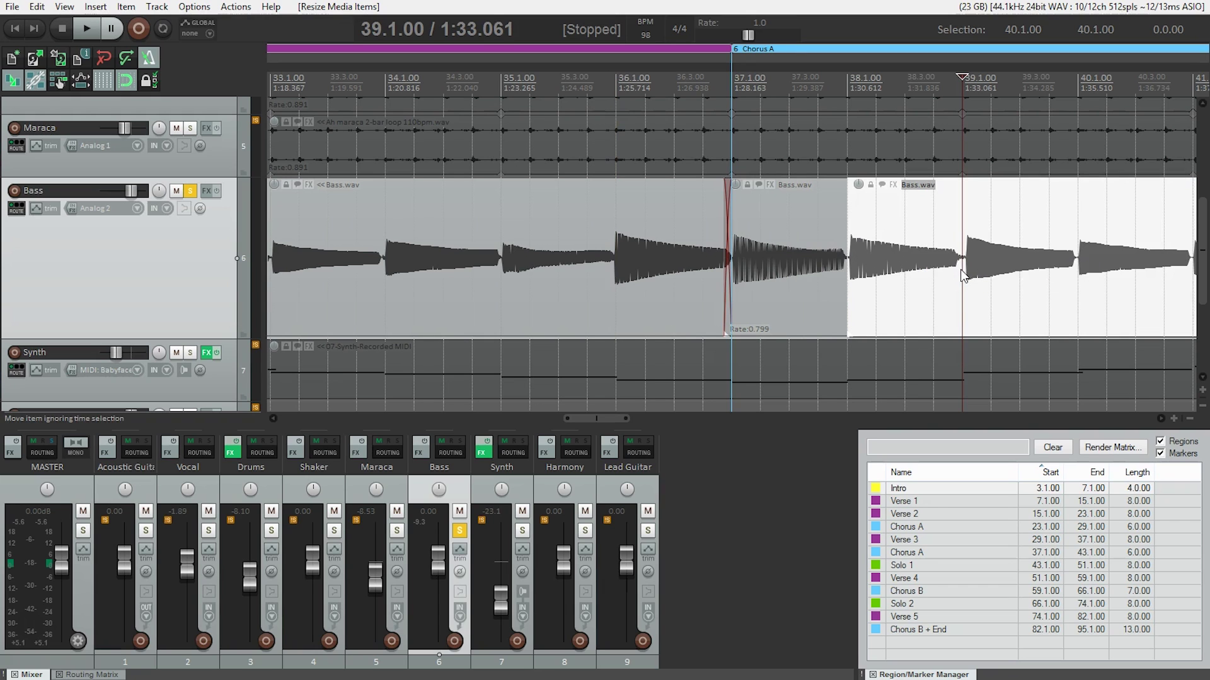
scroll(959, 273, "up", 6)
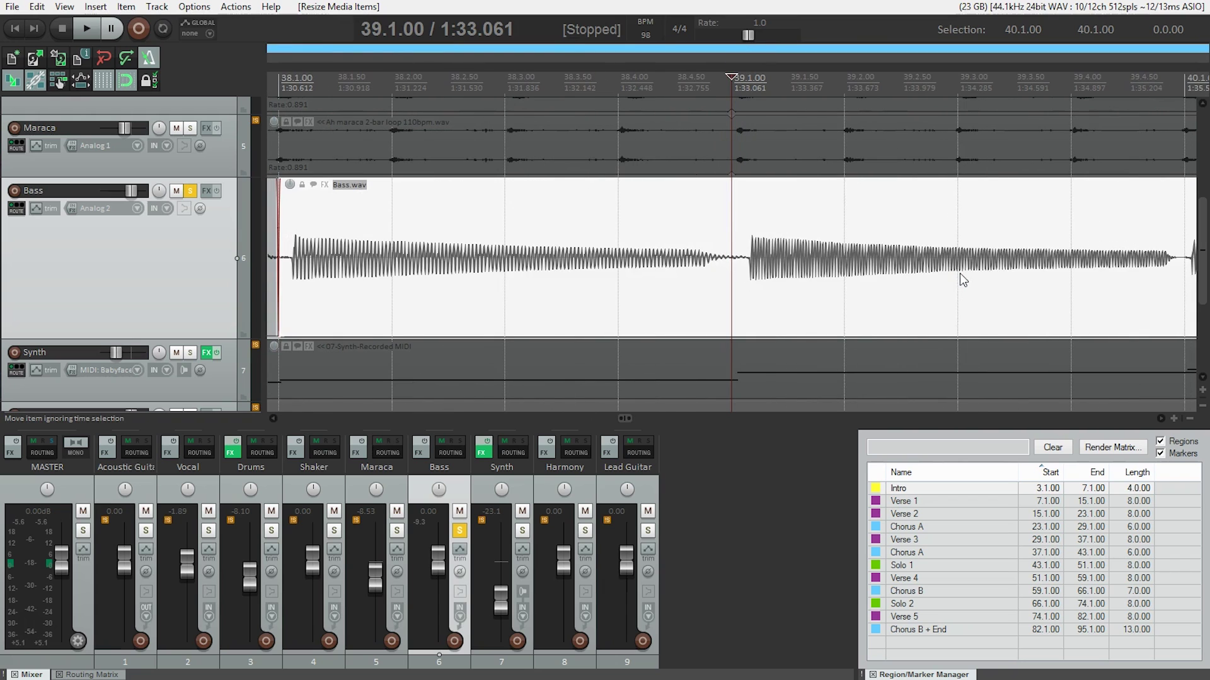
scroll(781, 252, "down", 1)
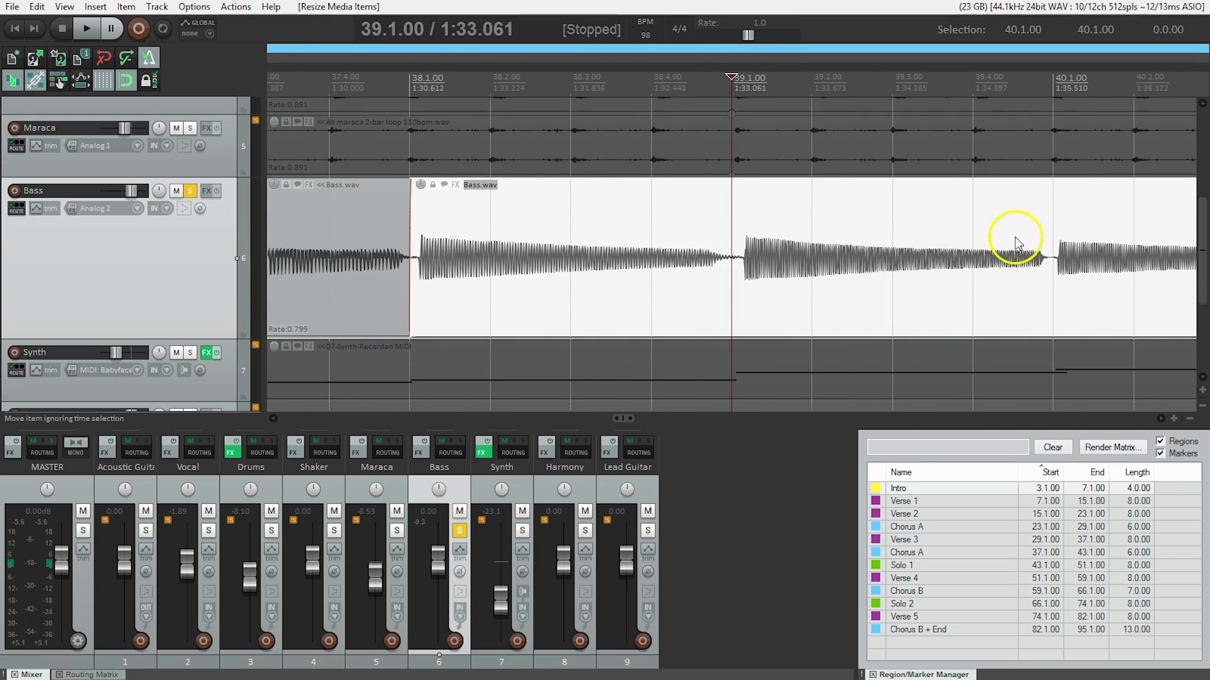
left_click(1057, 264)
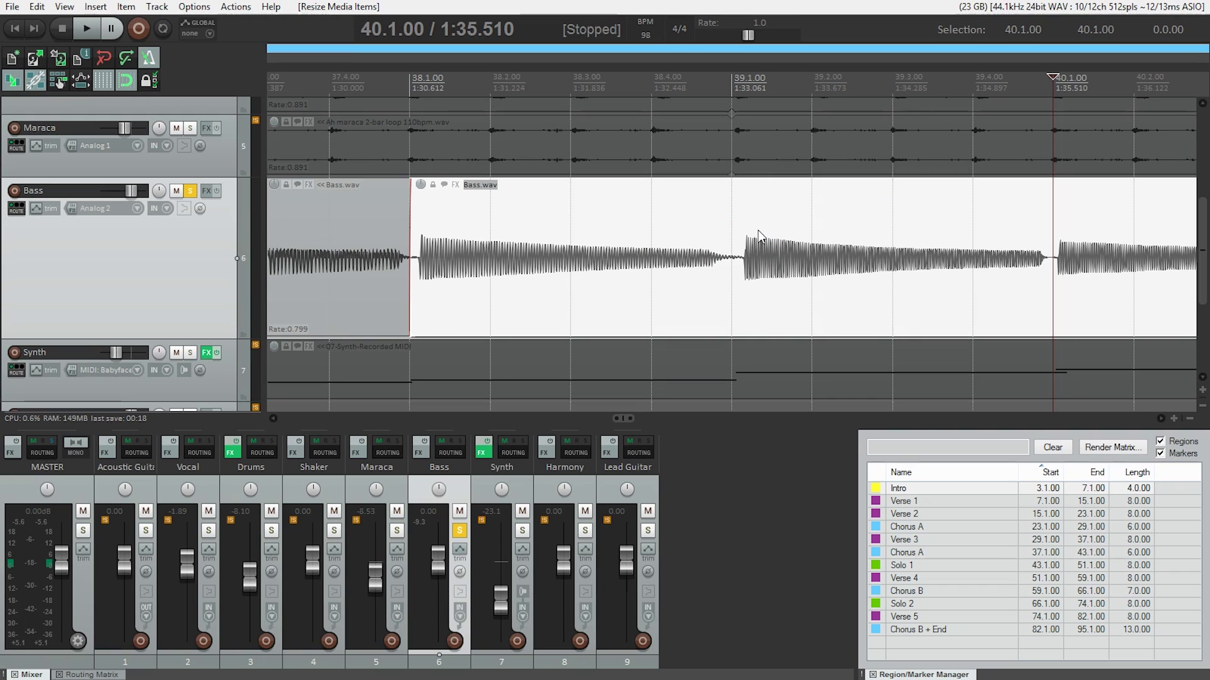
scroll(799, 251, "down", 5)
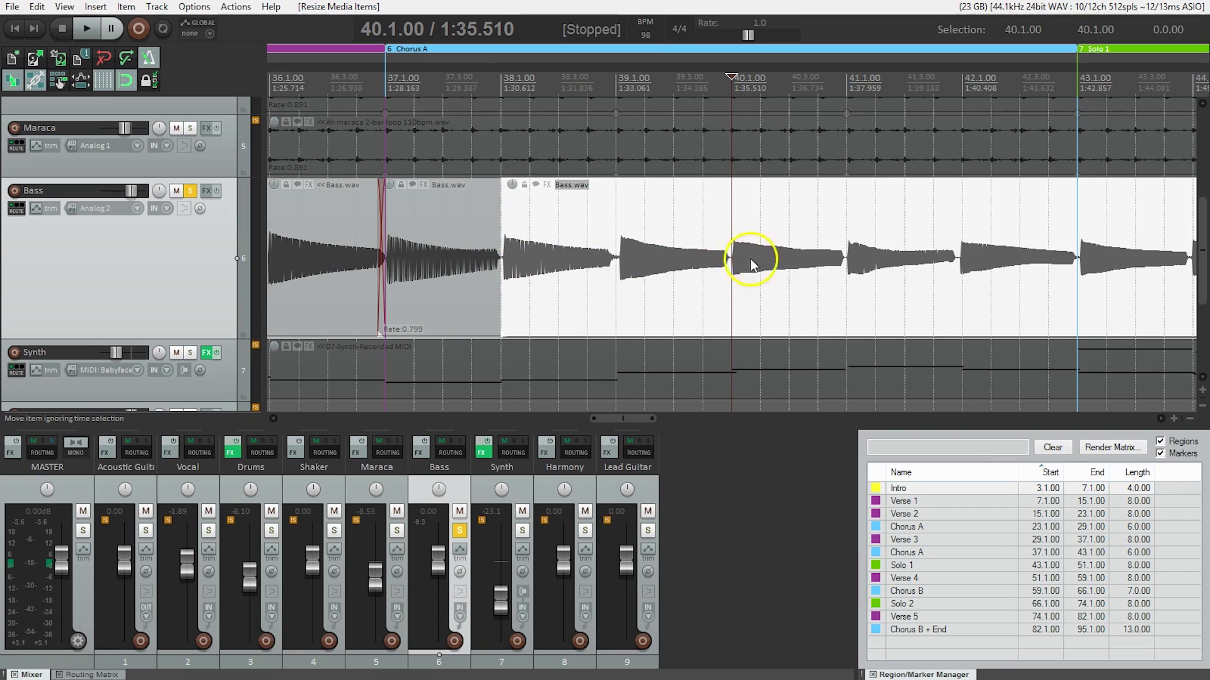
scroll(748, 272, "up", 5)
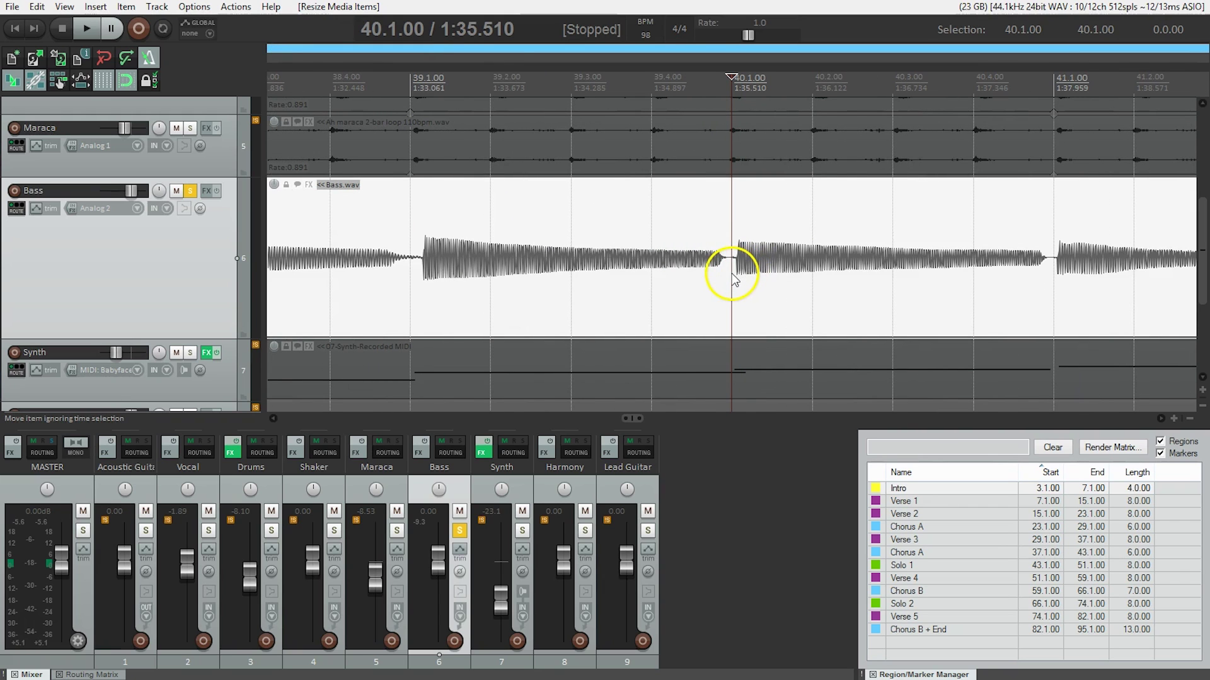
Split the Bass item at 40.1.00 and slip the bar 38–40 piece's audio earlier to a 37.0.08 offset.
key("s")
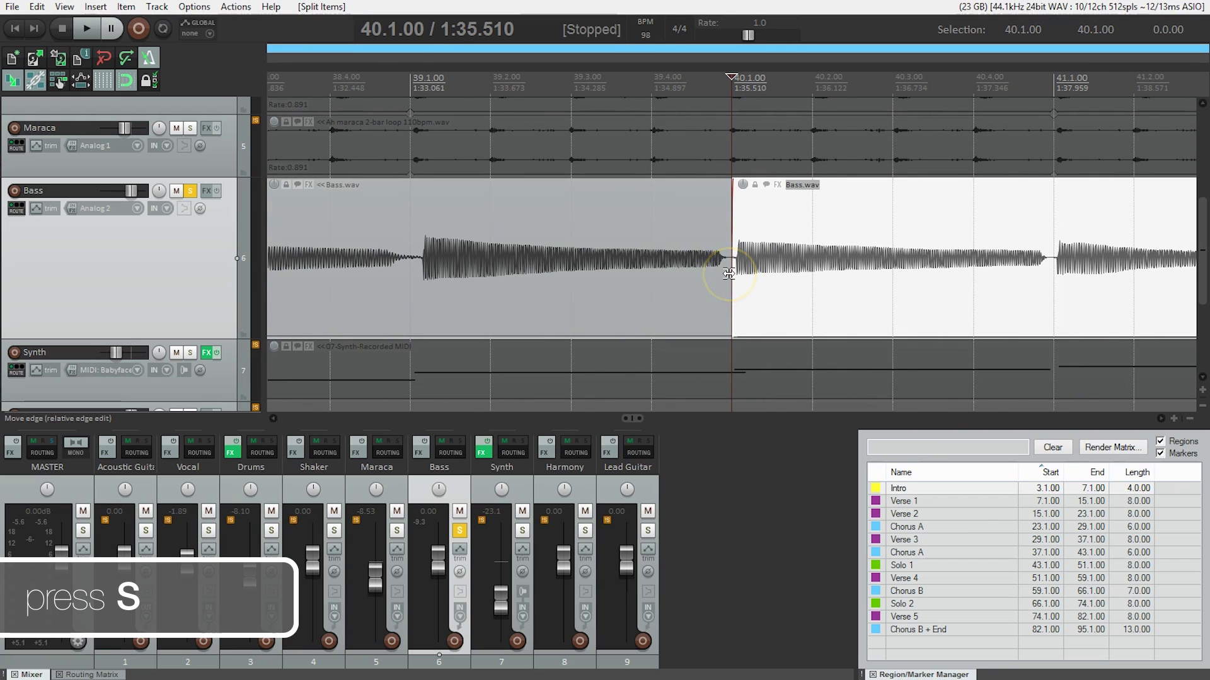
scroll(729, 274, "down", 2)
left_click(565, 262)
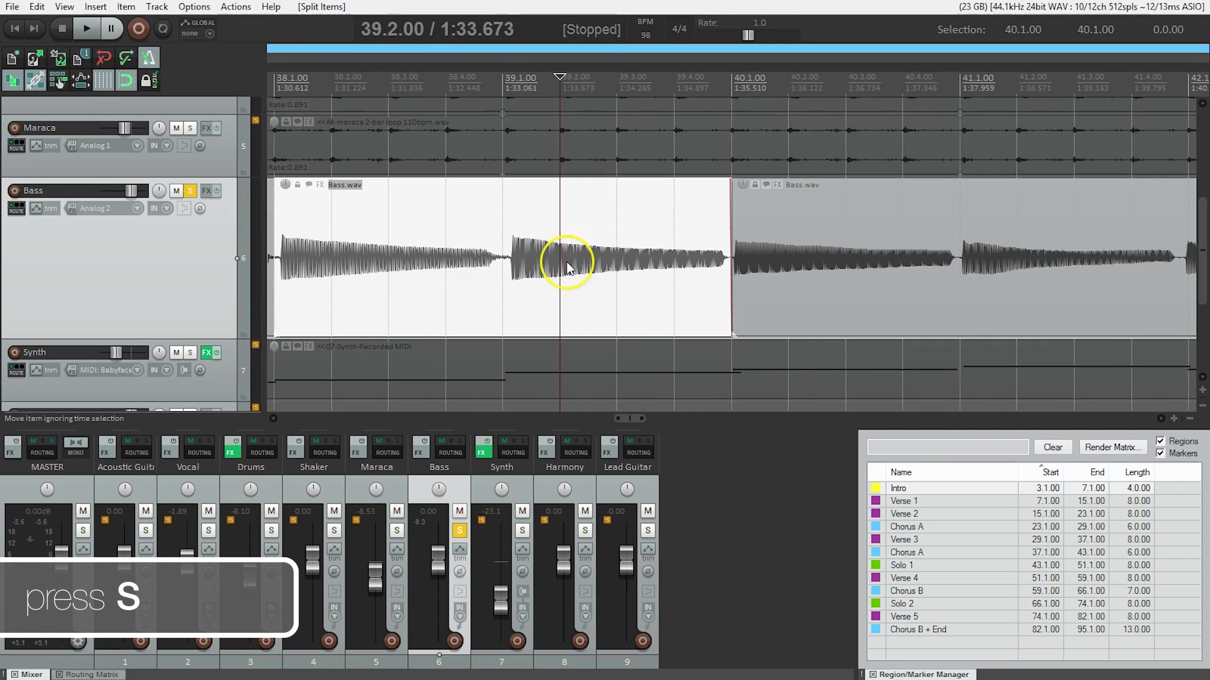
scroll(566, 263, "down", 2)
scroll(566, 262, "up", 2)
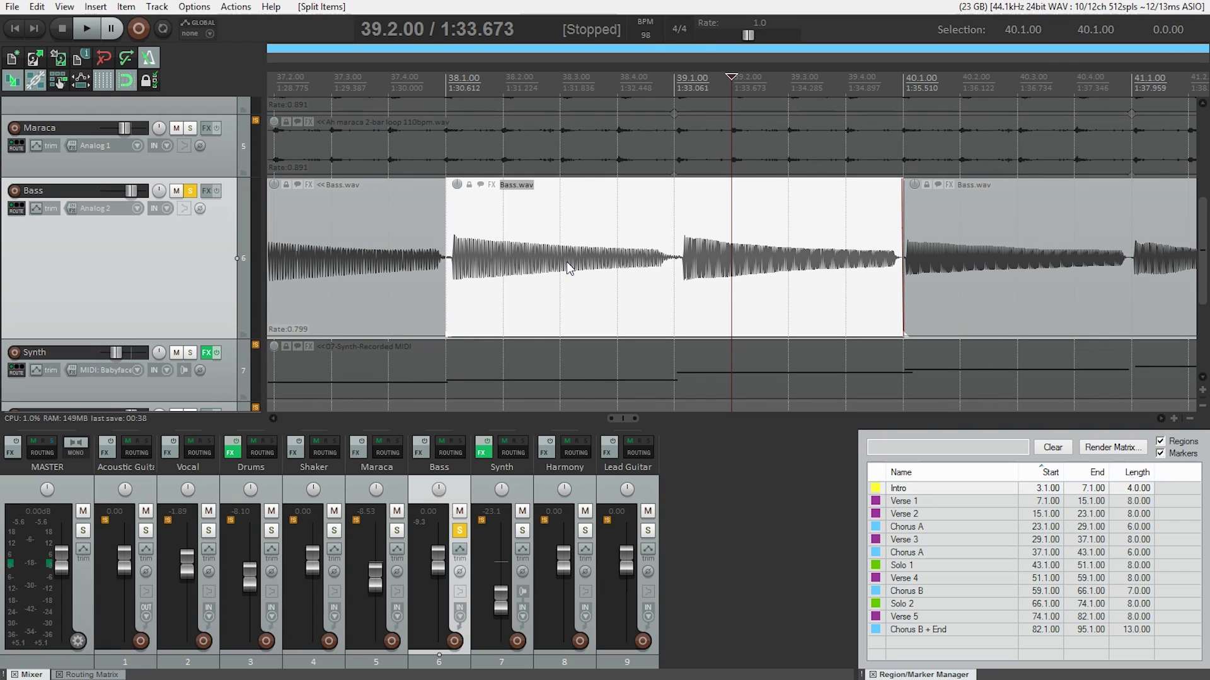
key("alt")
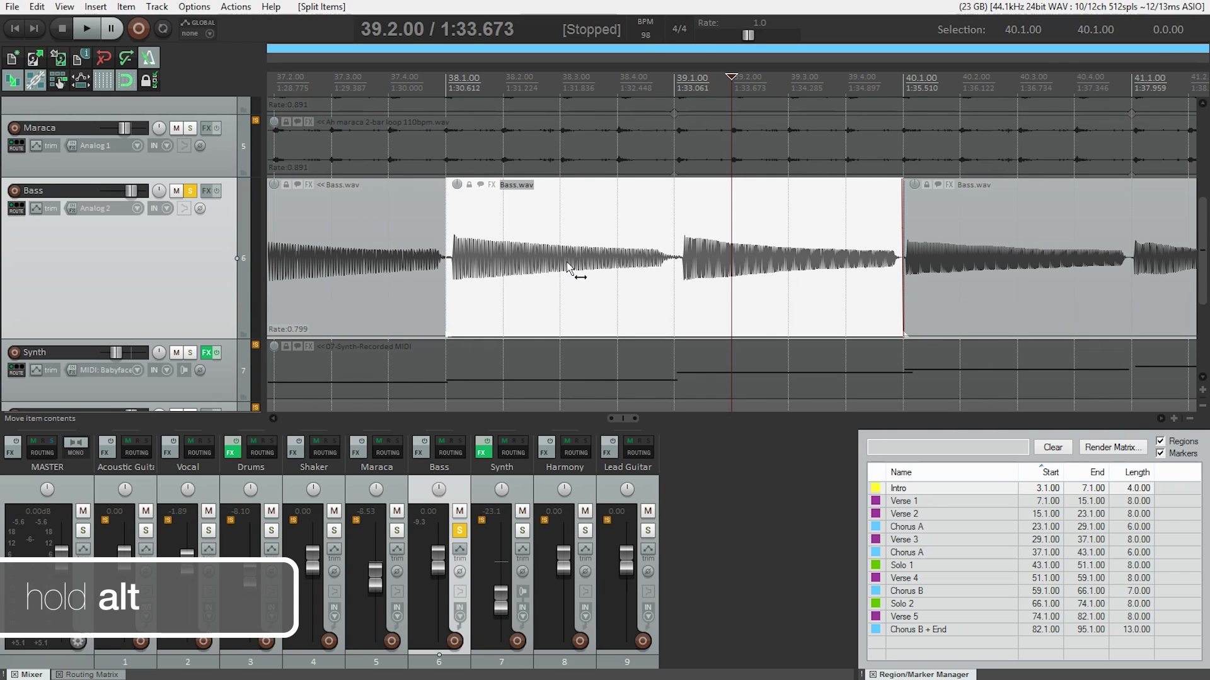
left_click_drag(567, 262, 558, 267)
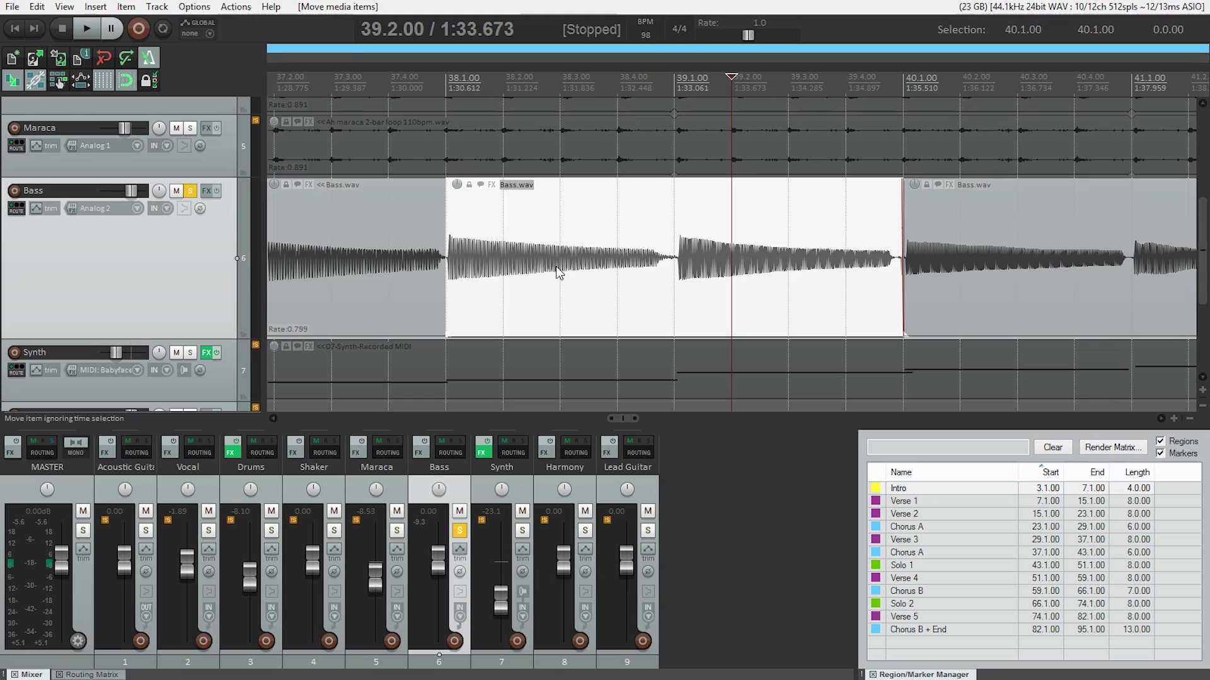
Drag the stretched Bass piece's start slightly before bar 38 to form a crossfade.
left_click(450, 251)
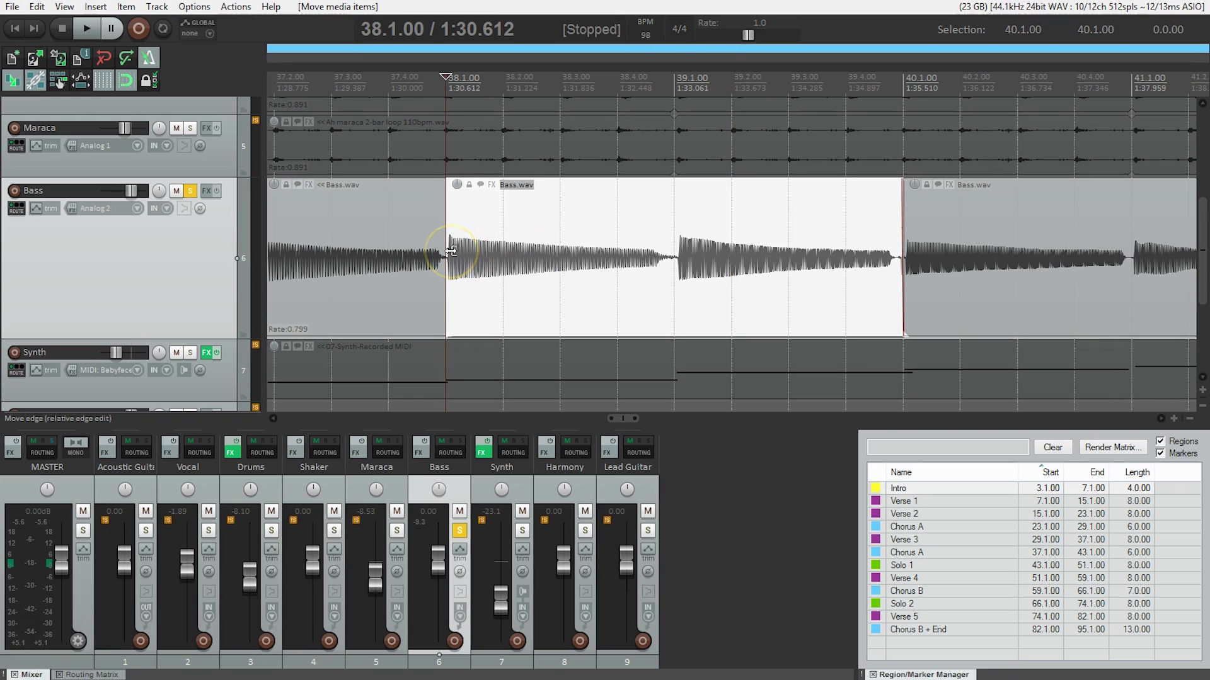
scroll(451, 251, "up", 5)
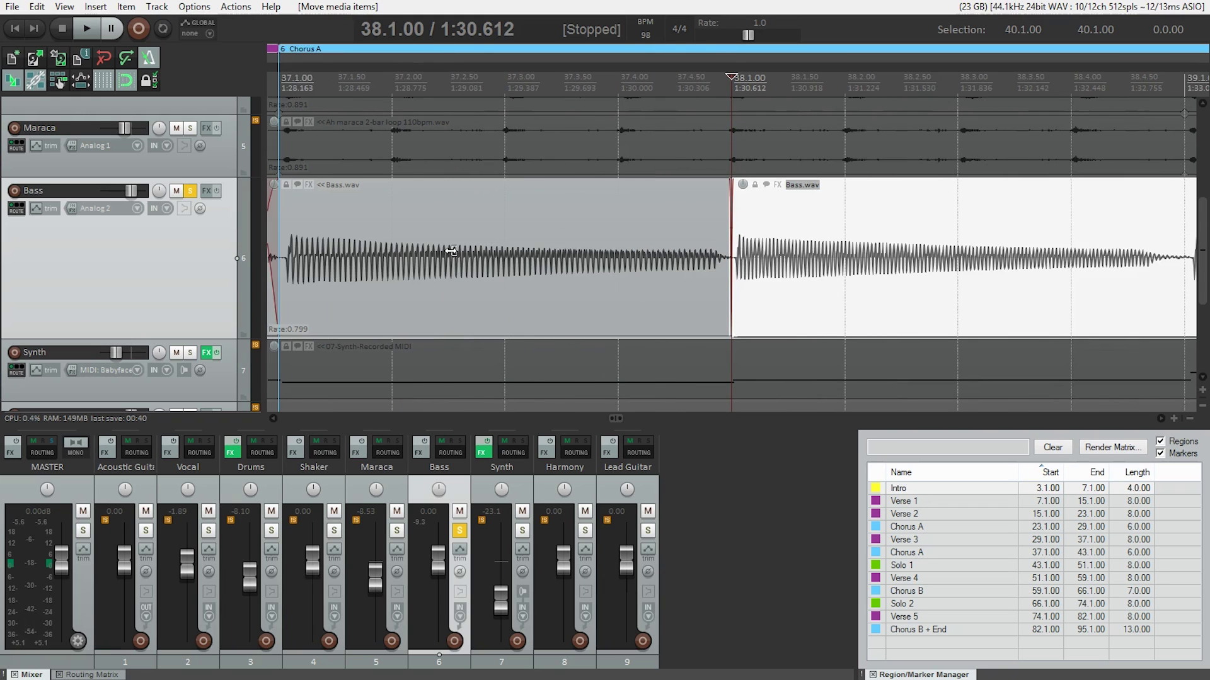
scroll(450, 251, "up", 3)
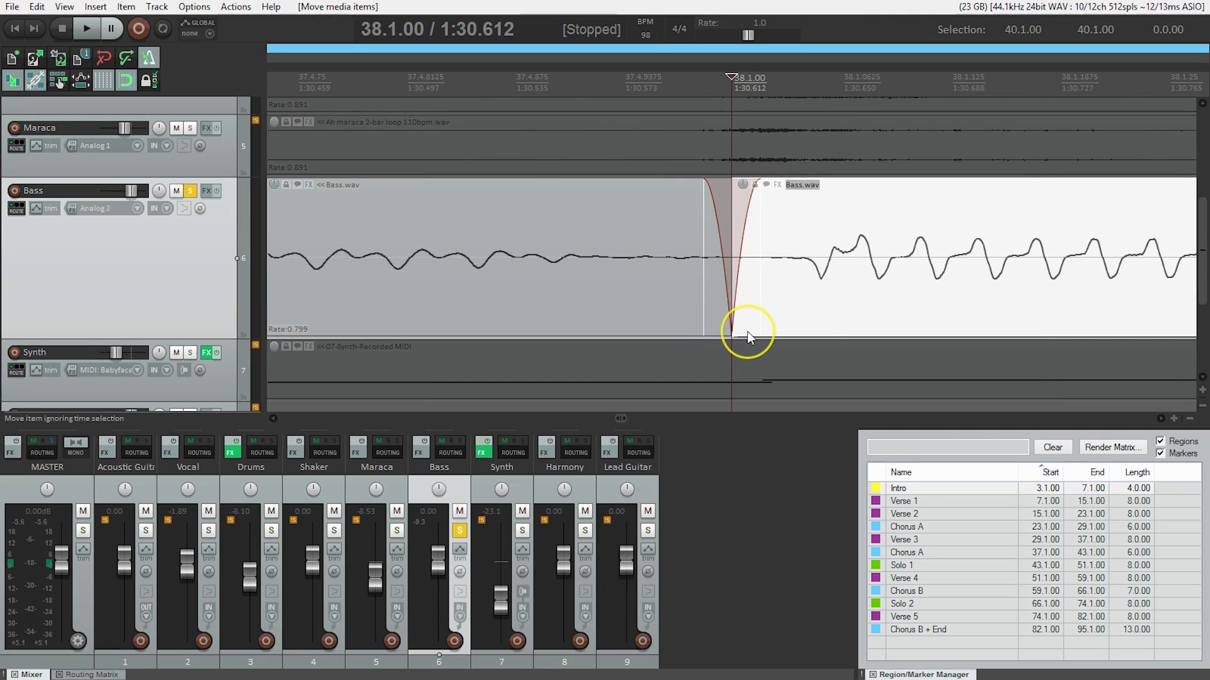
left_click(732, 277)
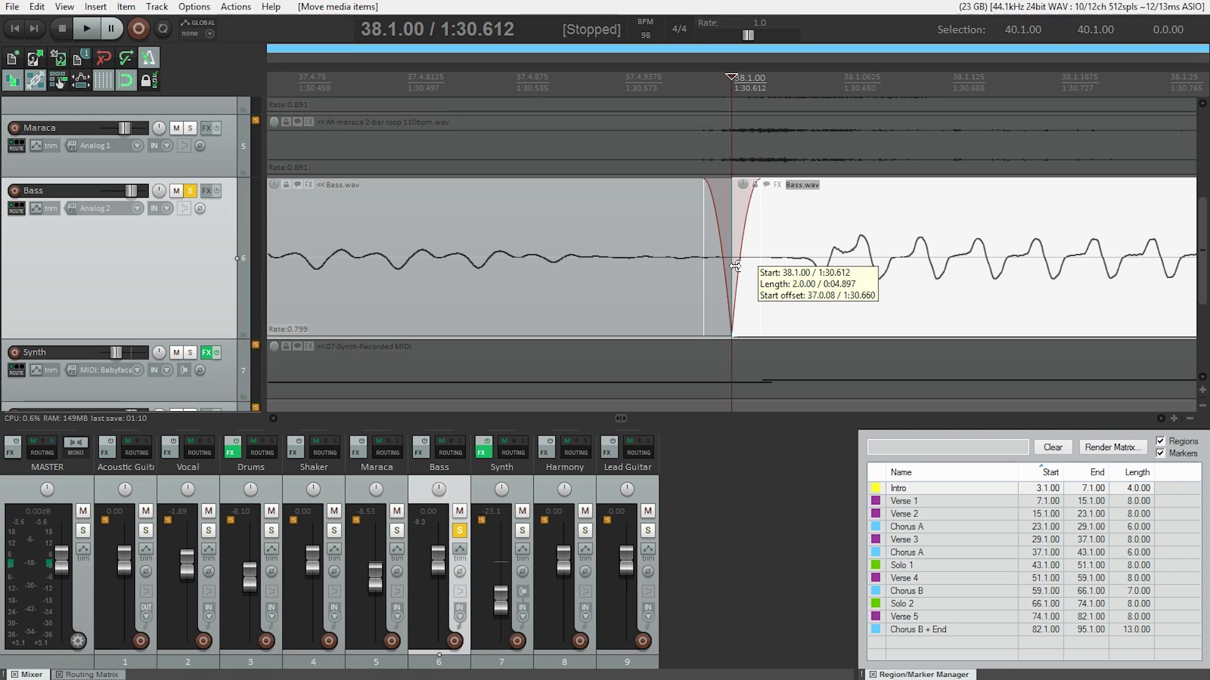
left_click_drag(734, 266, 626, 273)
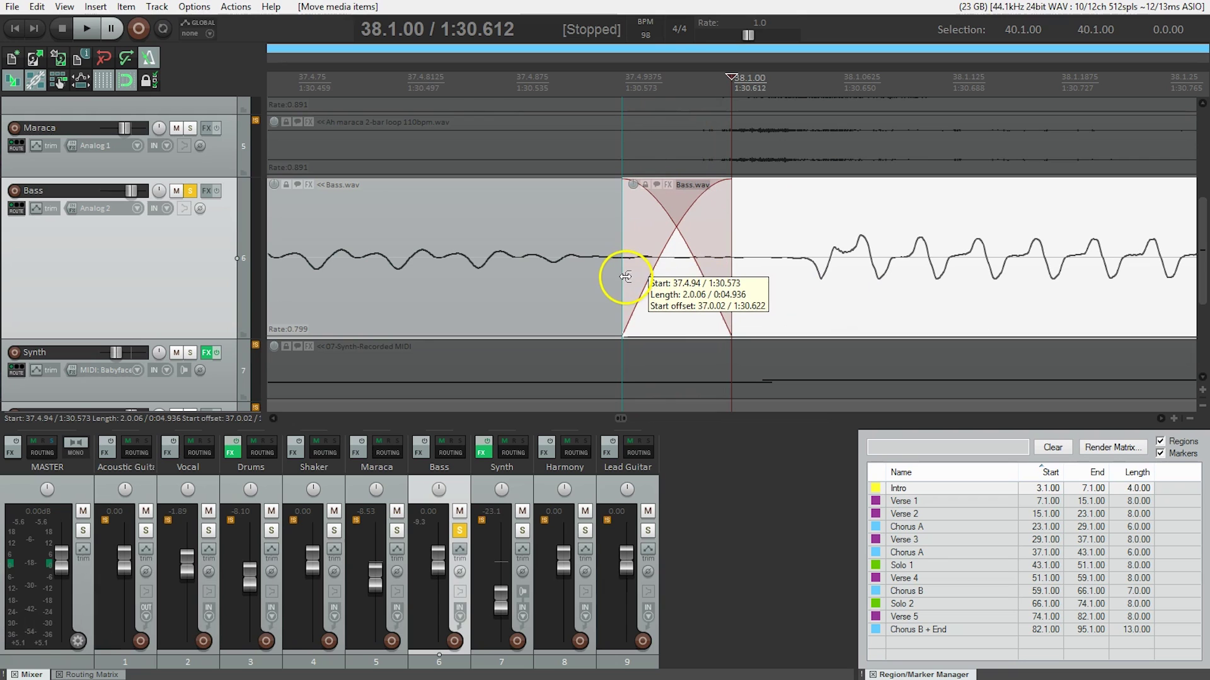
scroll(743, 277, "down", 4)
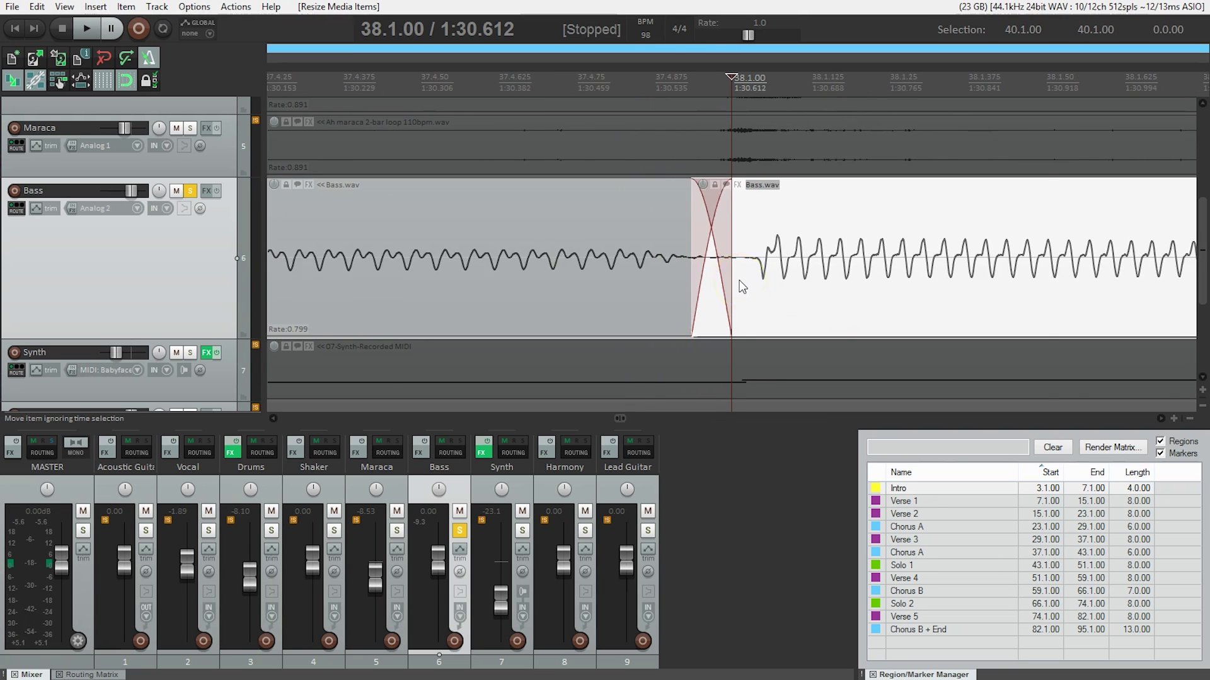
scroll(743, 287, "down", 8)
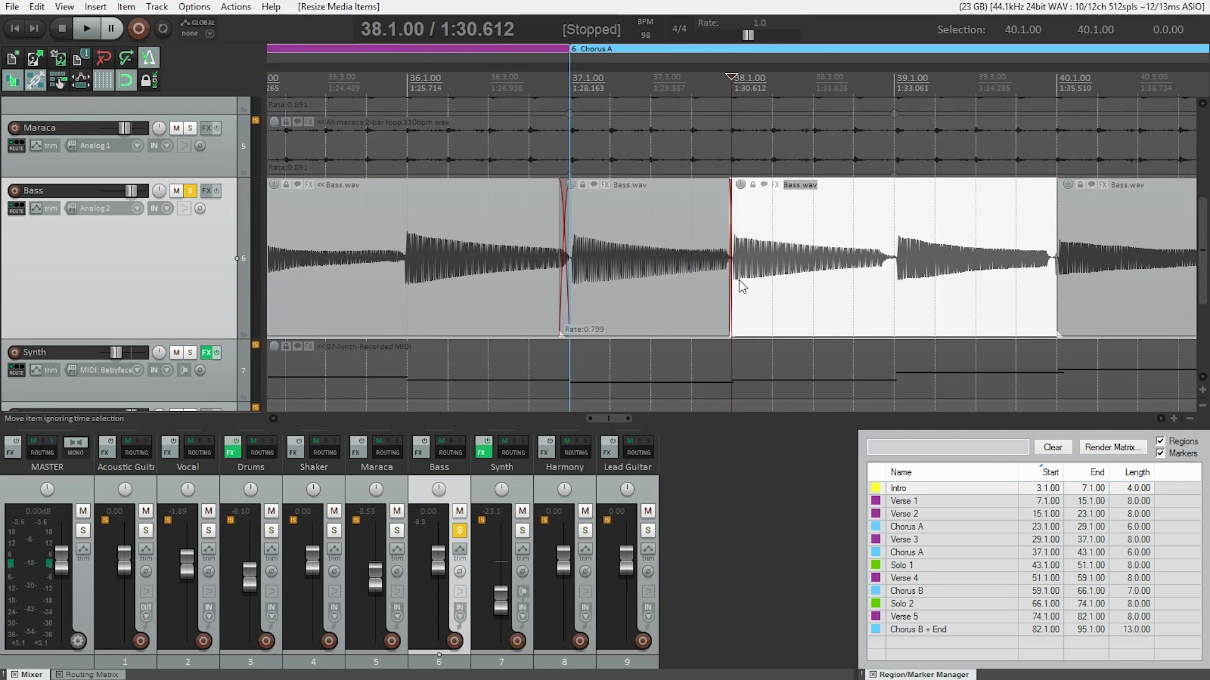
Extend the bar-40 Bass piece's edge left and place a short off-grid crossfade just before 40.1.00.
left_click(1049, 281)
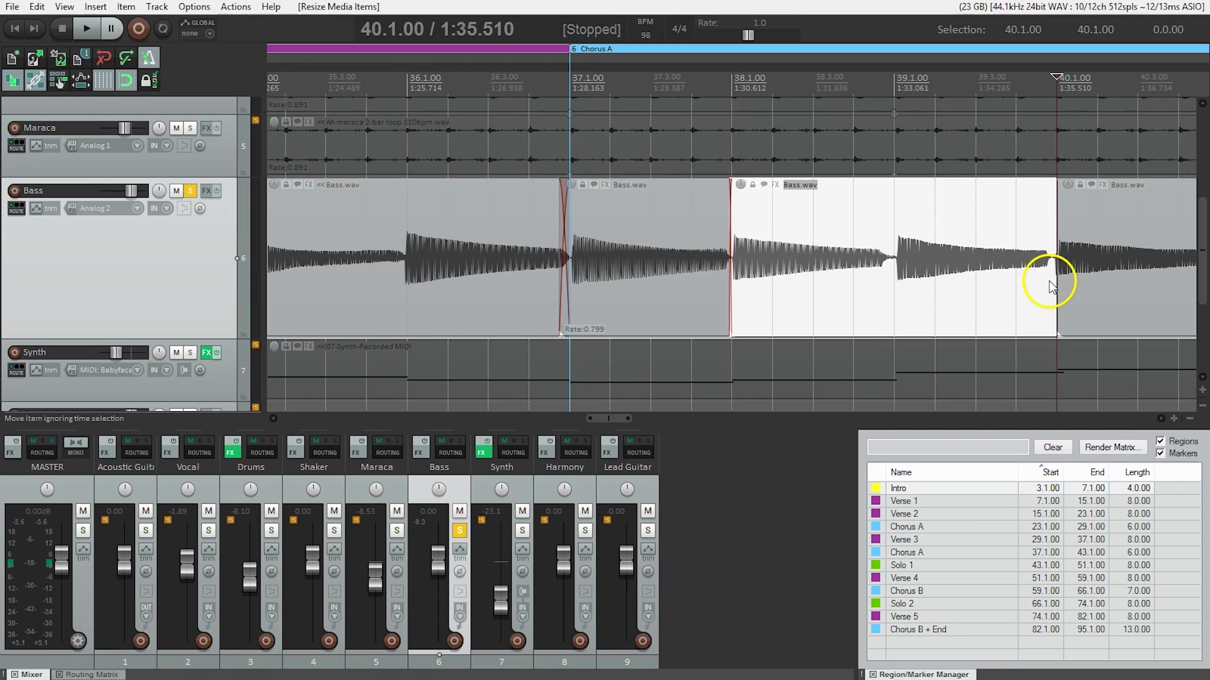
scroll(1050, 285, "up", 12)
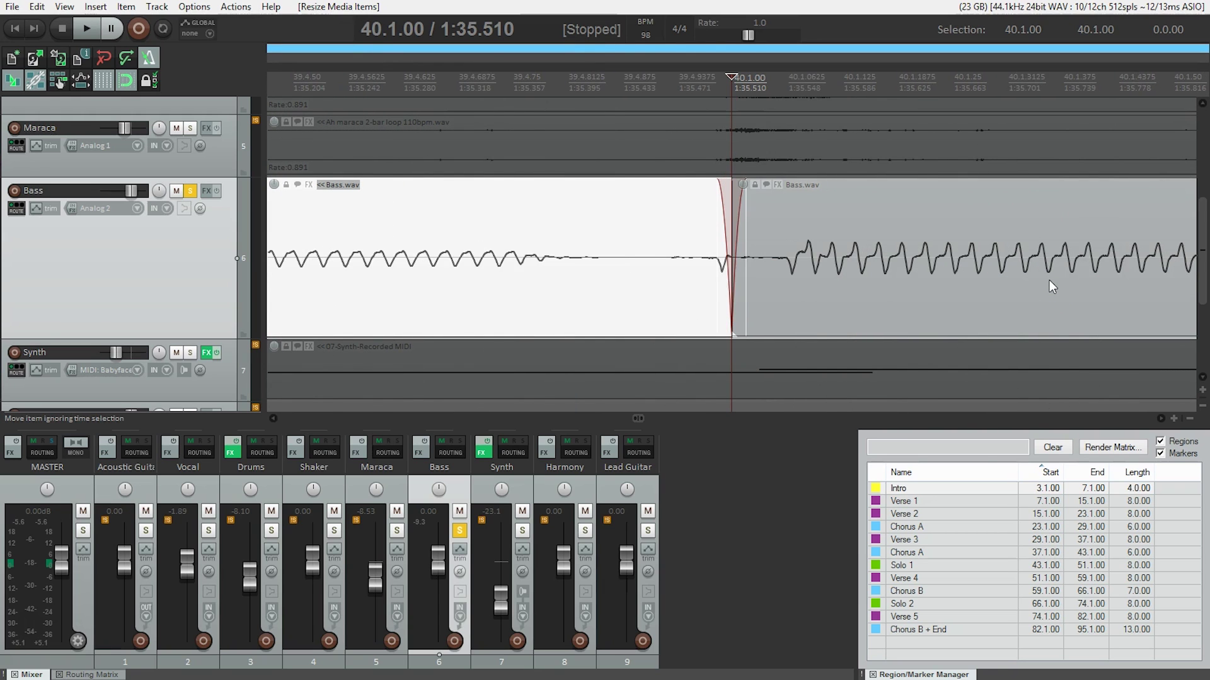
scroll(1049, 280, "up", 4)
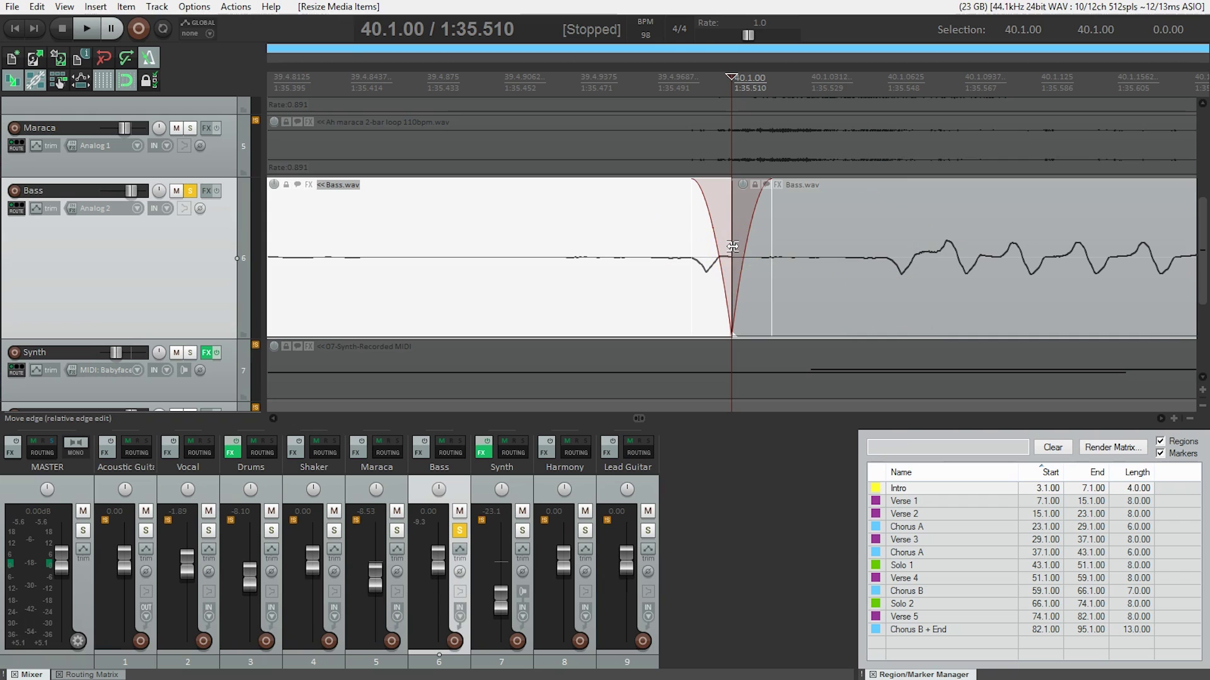
left_click_drag(732, 246, 646, 254)
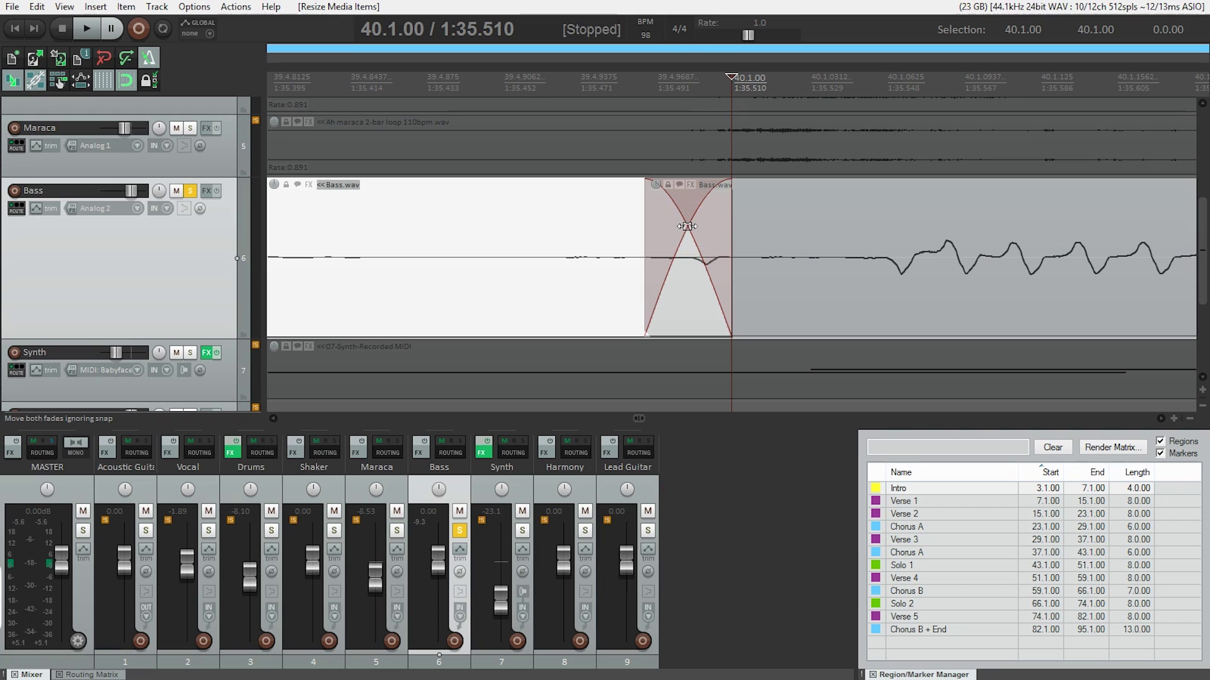
left_click_drag(687, 226, 603, 236)
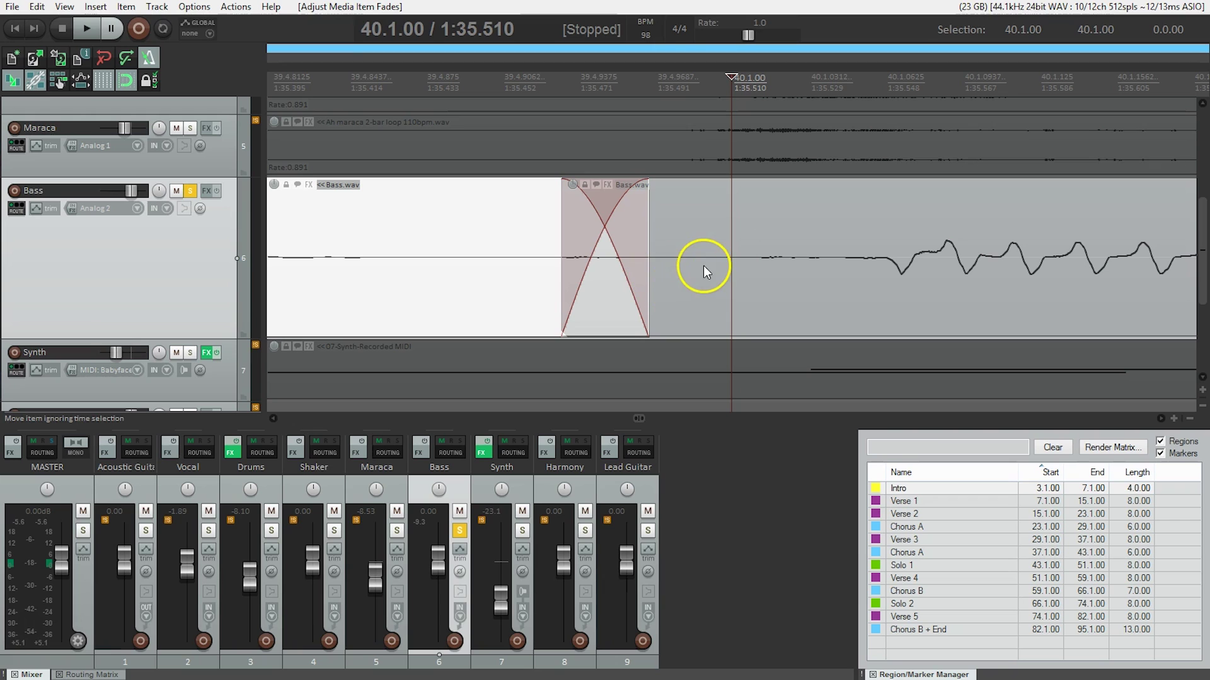
key("shift")
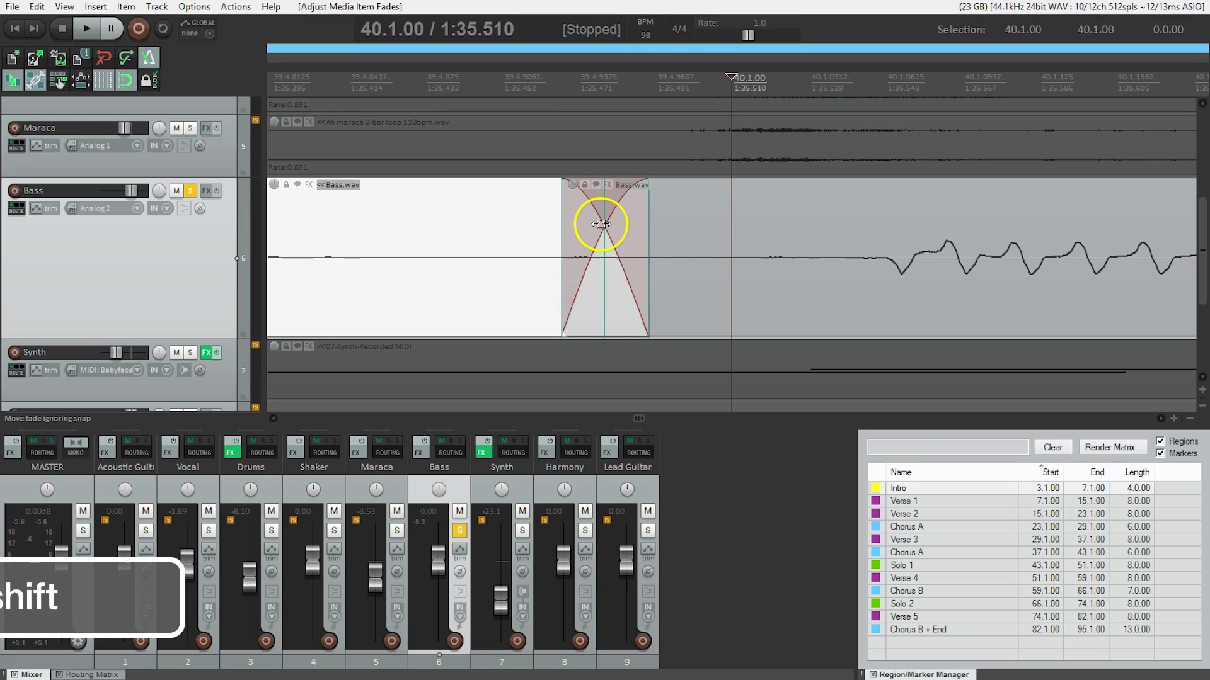
mouse_move(601, 224)
left_mouse_down()
mouse_move(810, 210)
mouse_move(580, 231)
left_mouse_up()
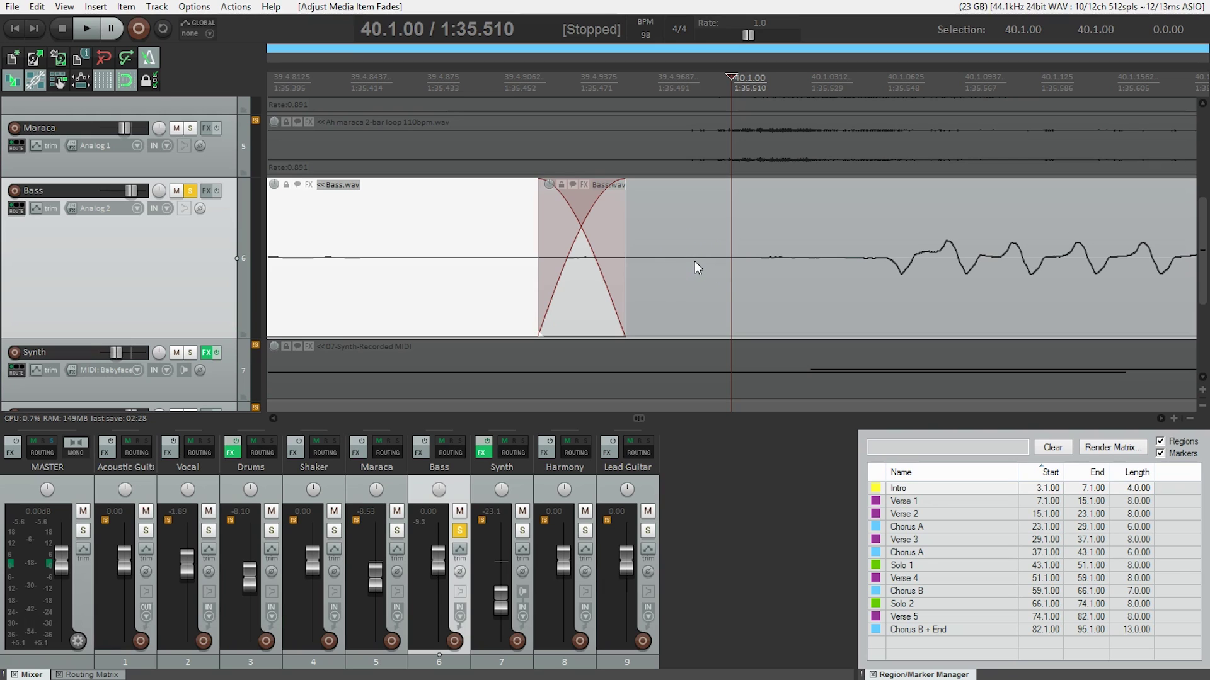
Zoom out and unsolo the Bass track.
left_click(710, 252)
scroll(710, 252, "down", 8)
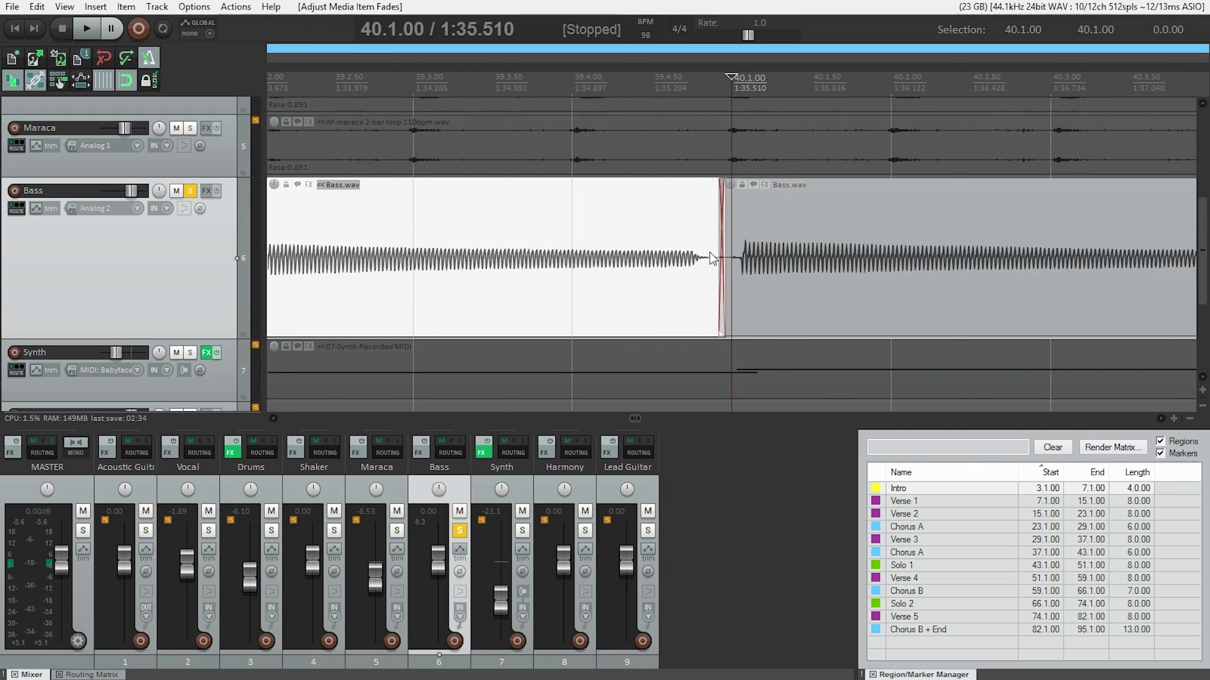
scroll(709, 252, "down", 8)
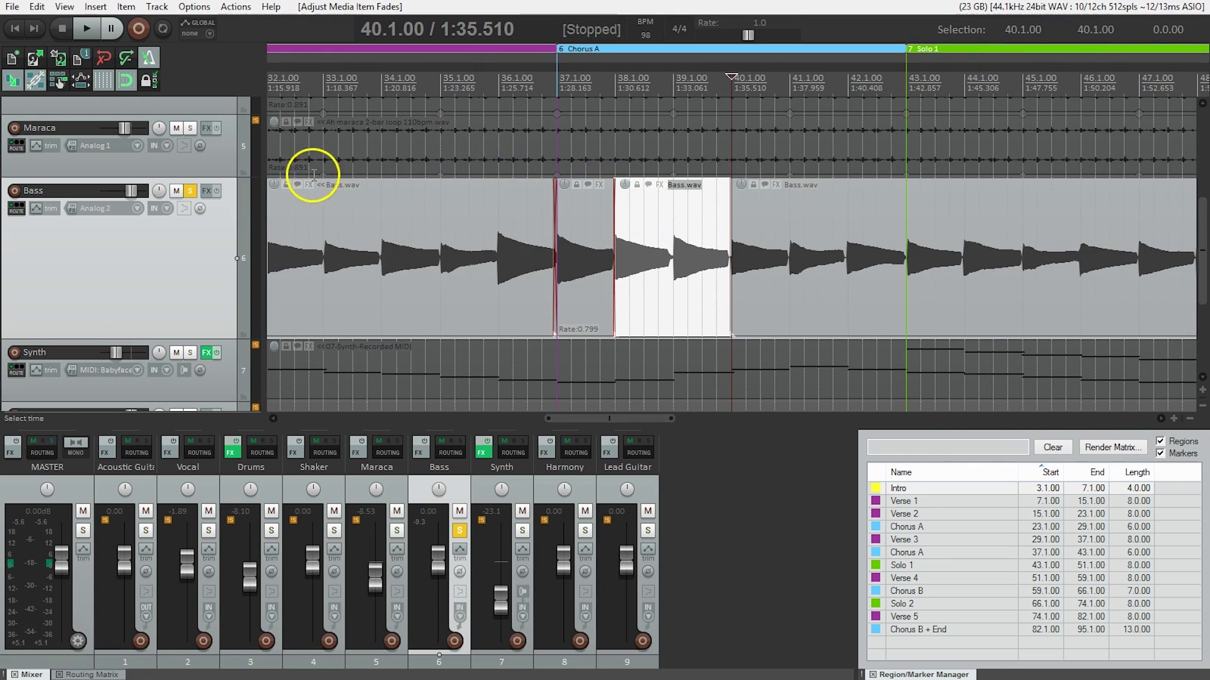
left_click(190, 192)
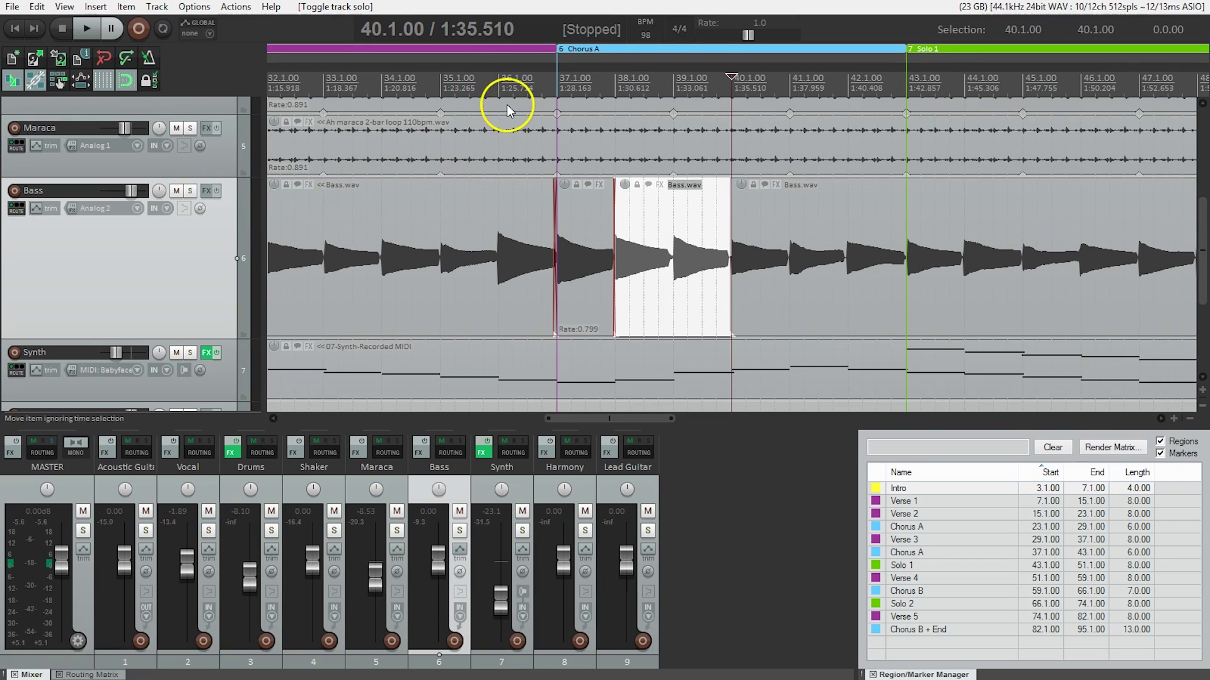
Play Chorus A from bar 36 with the full mix, then stop playback.
left_click(499, 82)
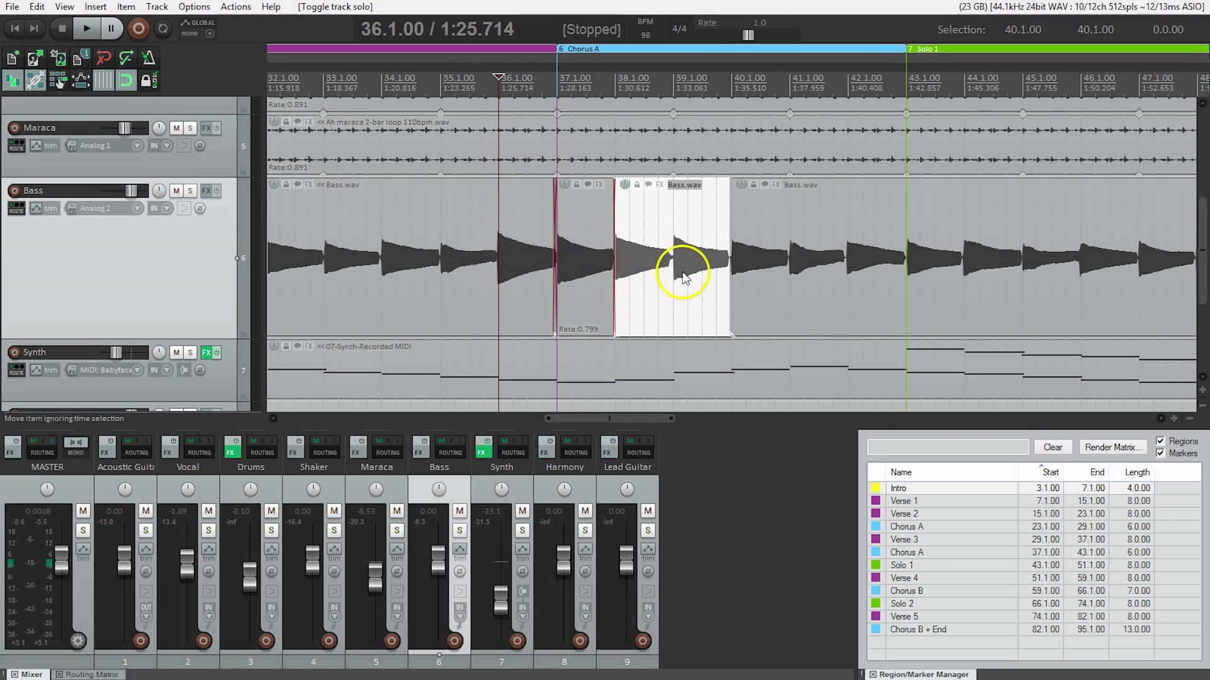
key("space")
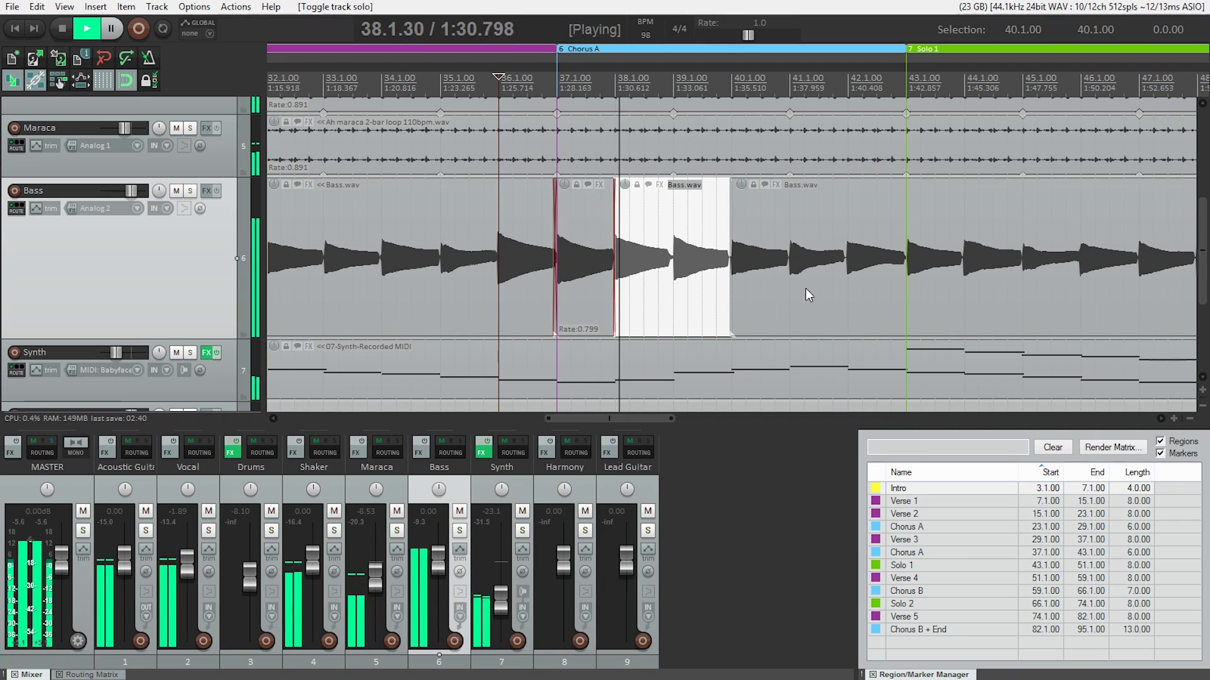
left_click_drag(702, 319, 718, 299)
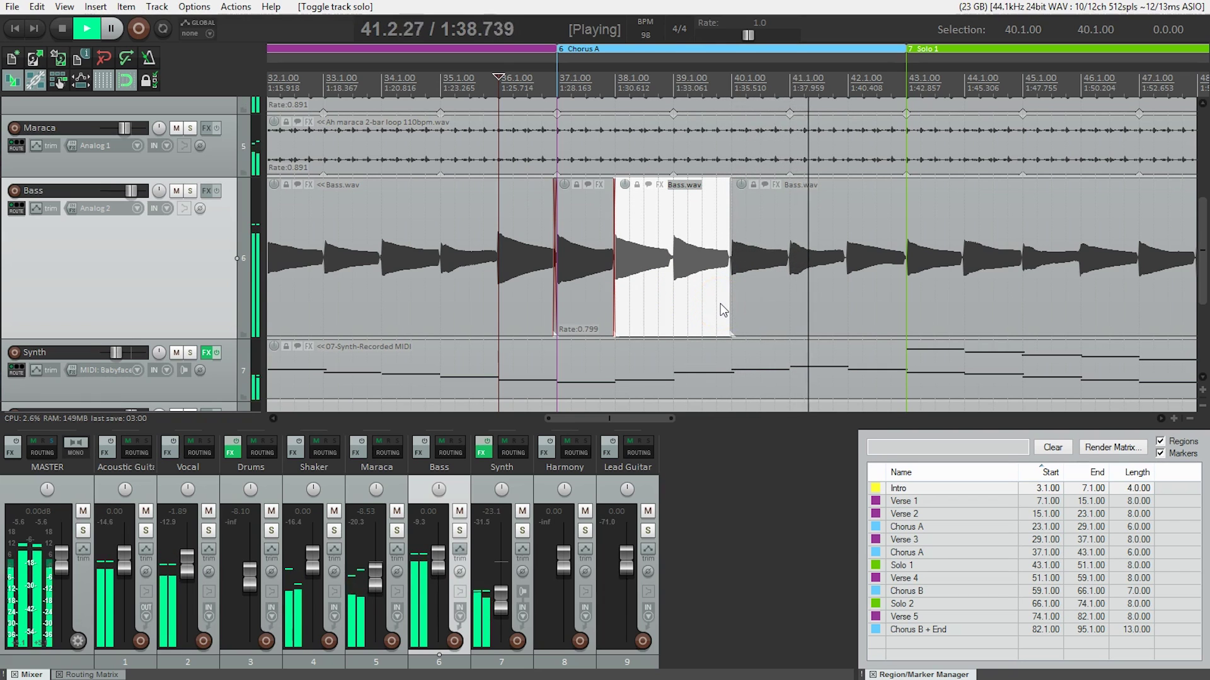
key("space")
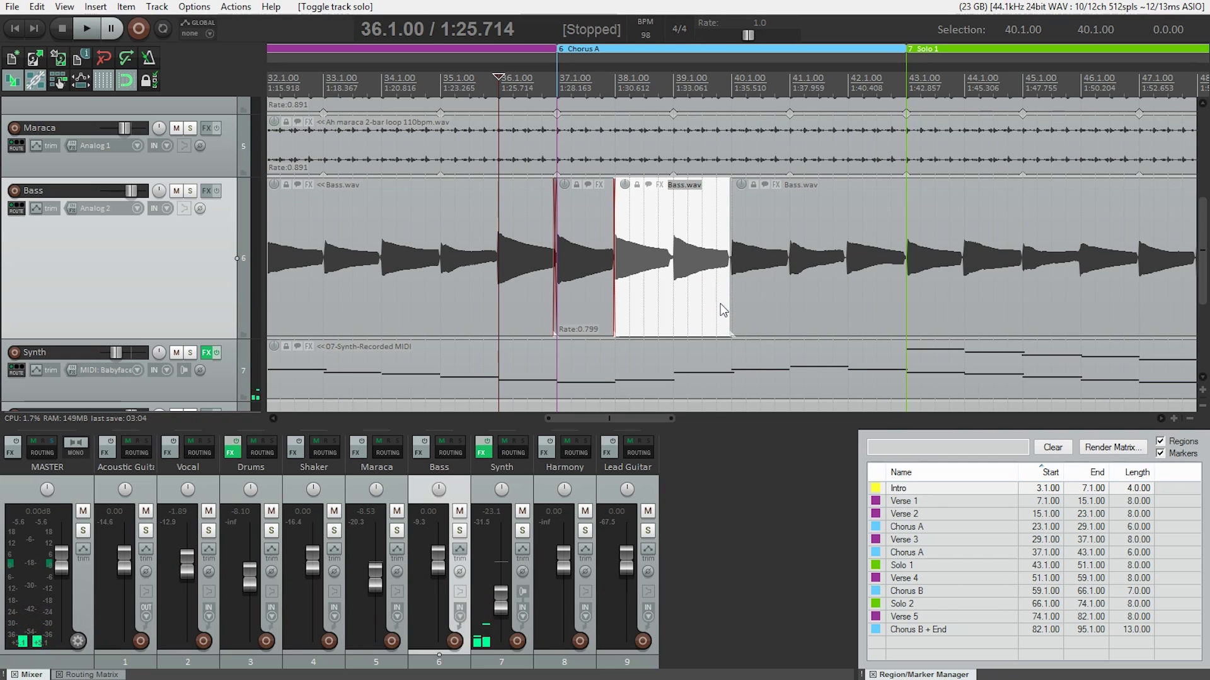
left_click(739, 304)
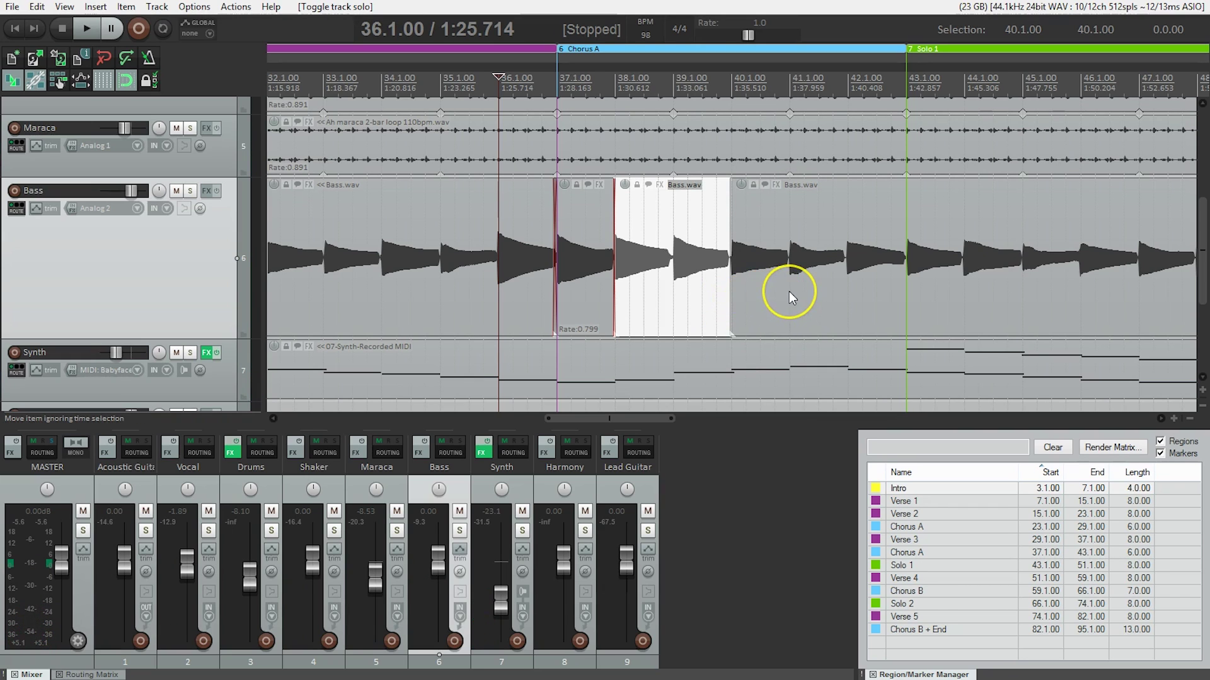